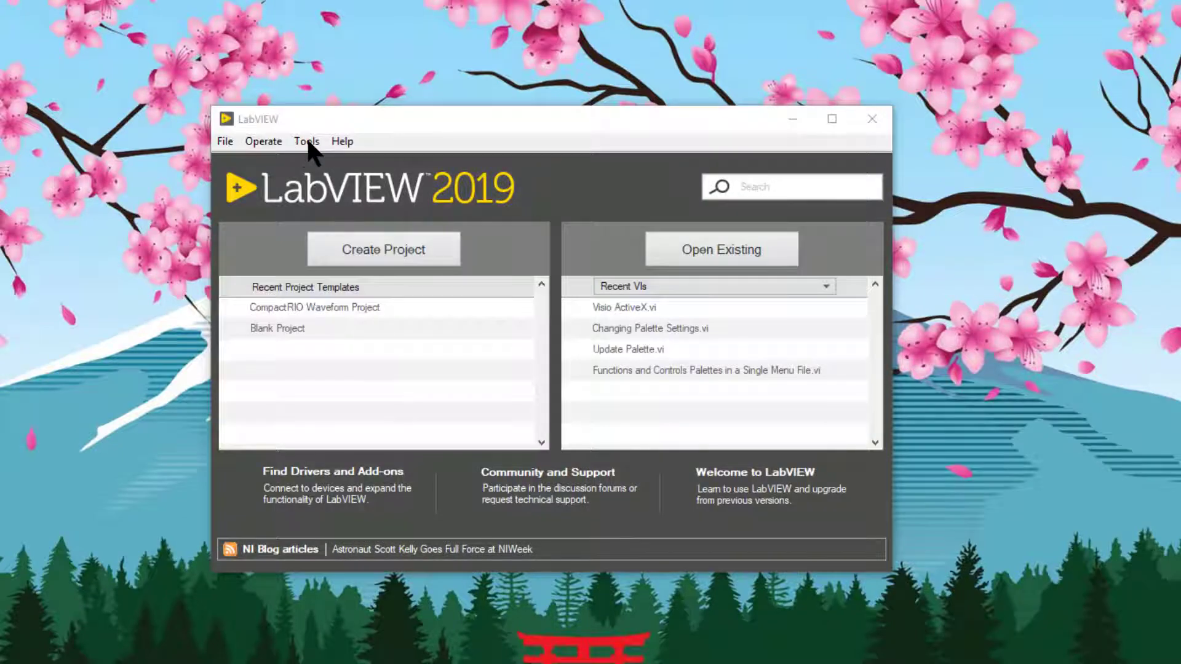
Open the LabVIEW options and look through the Front Panel settings
click(307, 141)
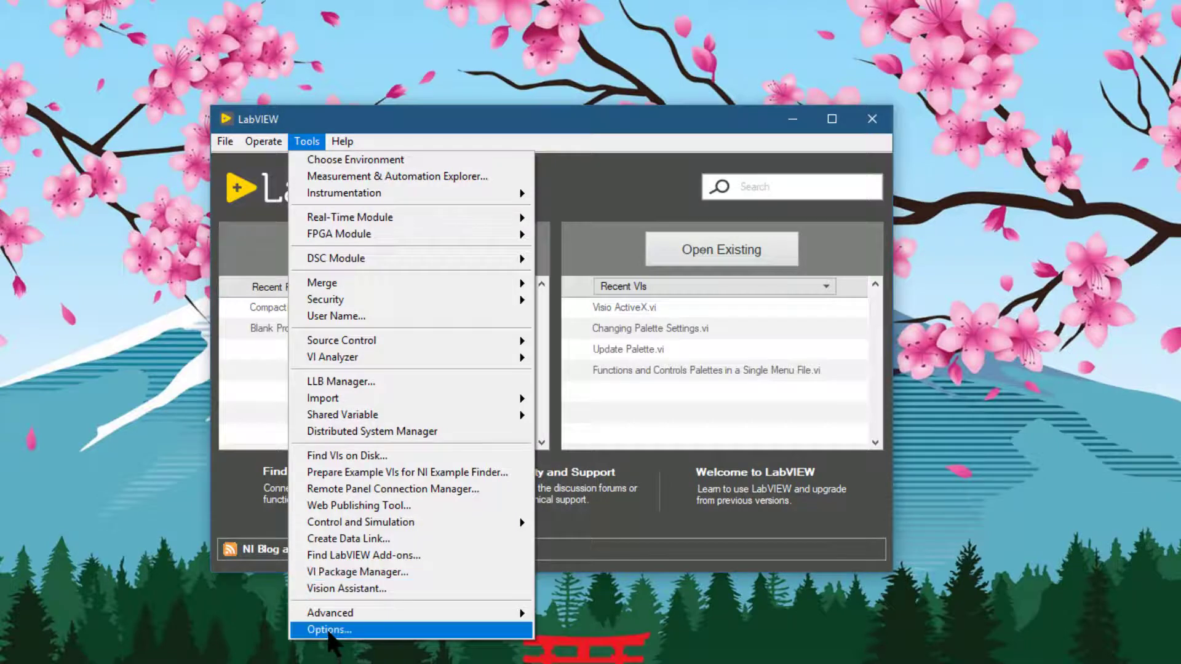
click(327, 629)
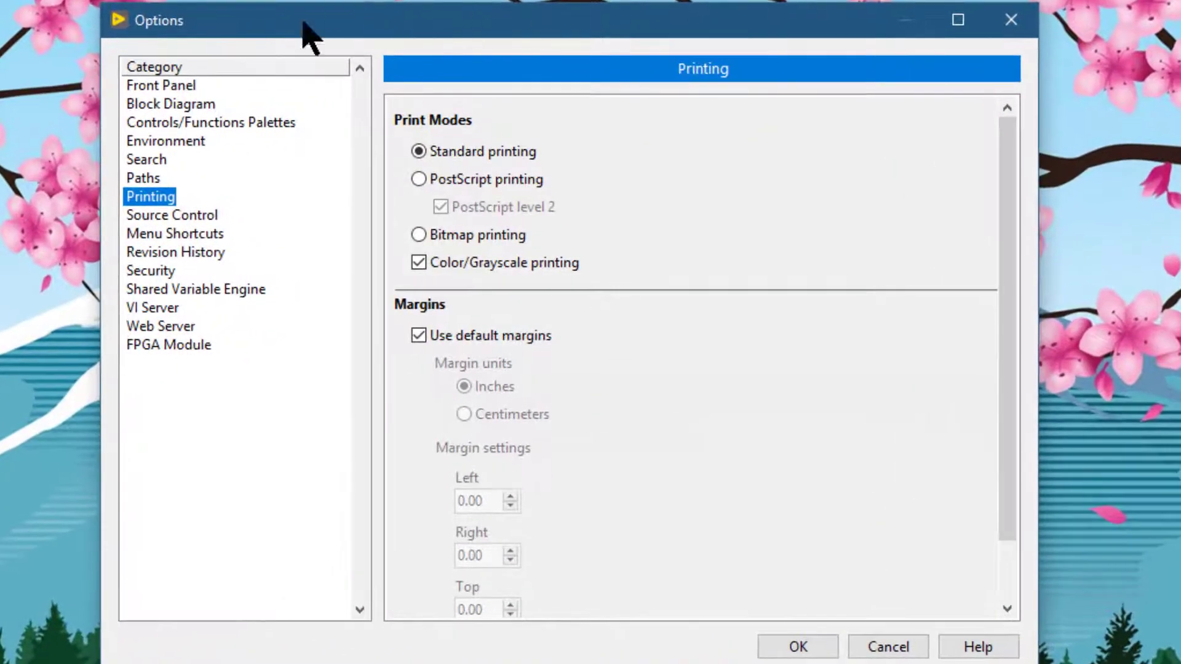
click(145, 89)
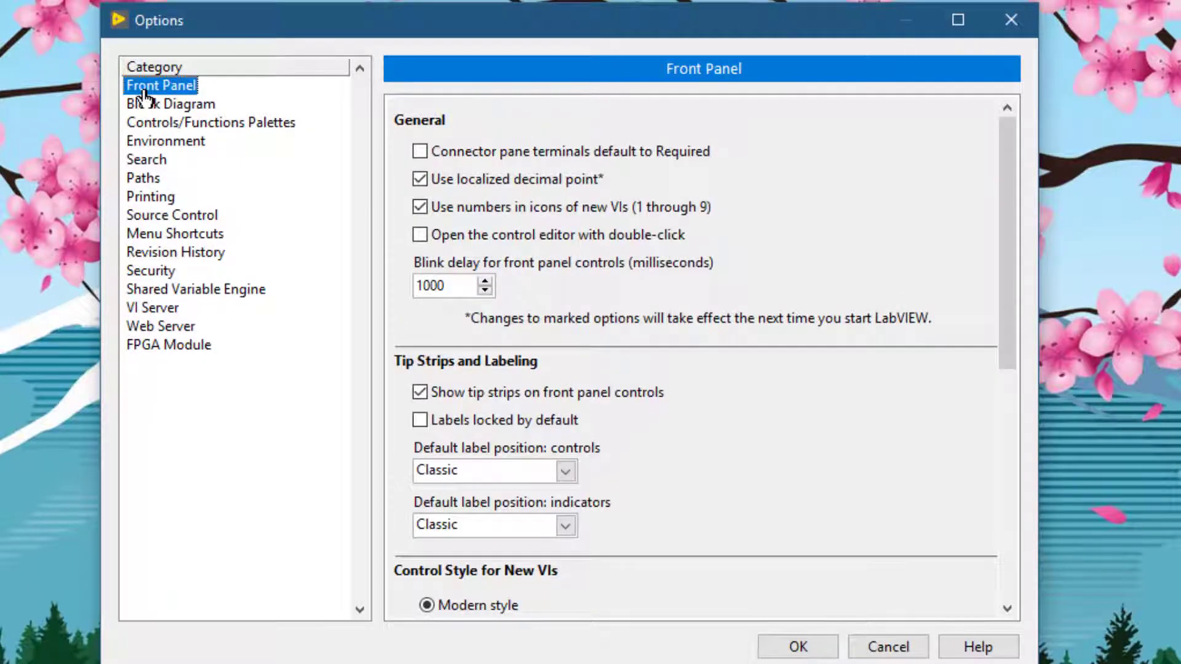
scroll(682, 266, down, 2)
scroll(689, 267, up, 2)
scroll(688, 258, down, 1)
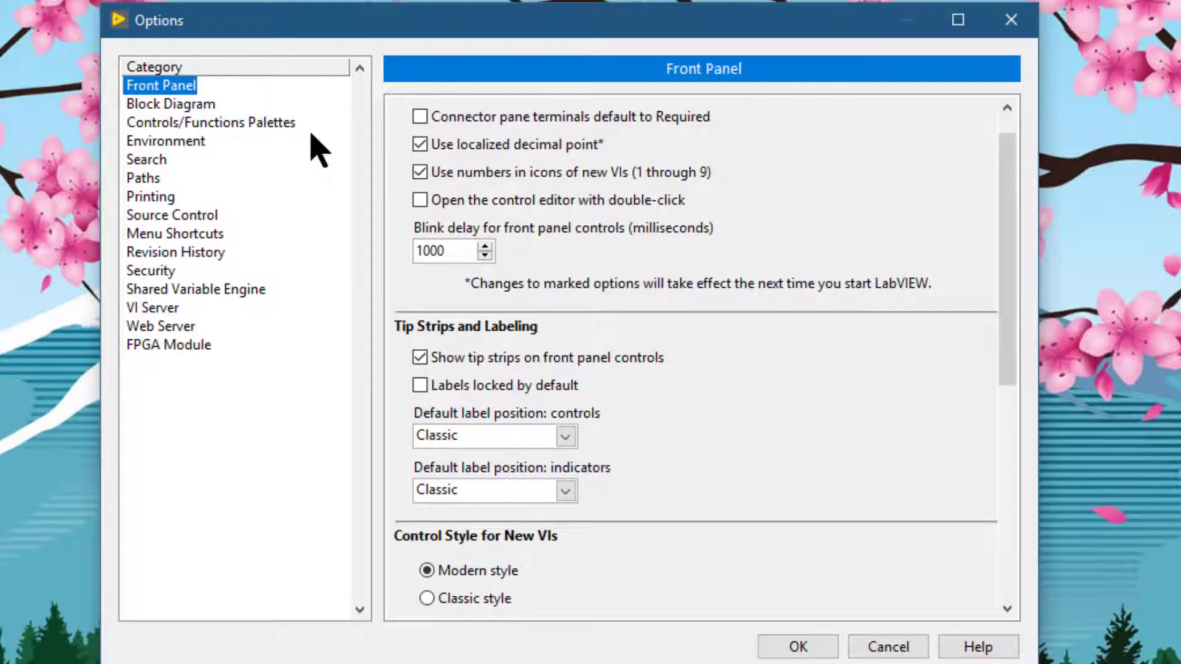
Look through the remaining option categories one by one, from Block Diagram down to Web Server
click(171, 106)
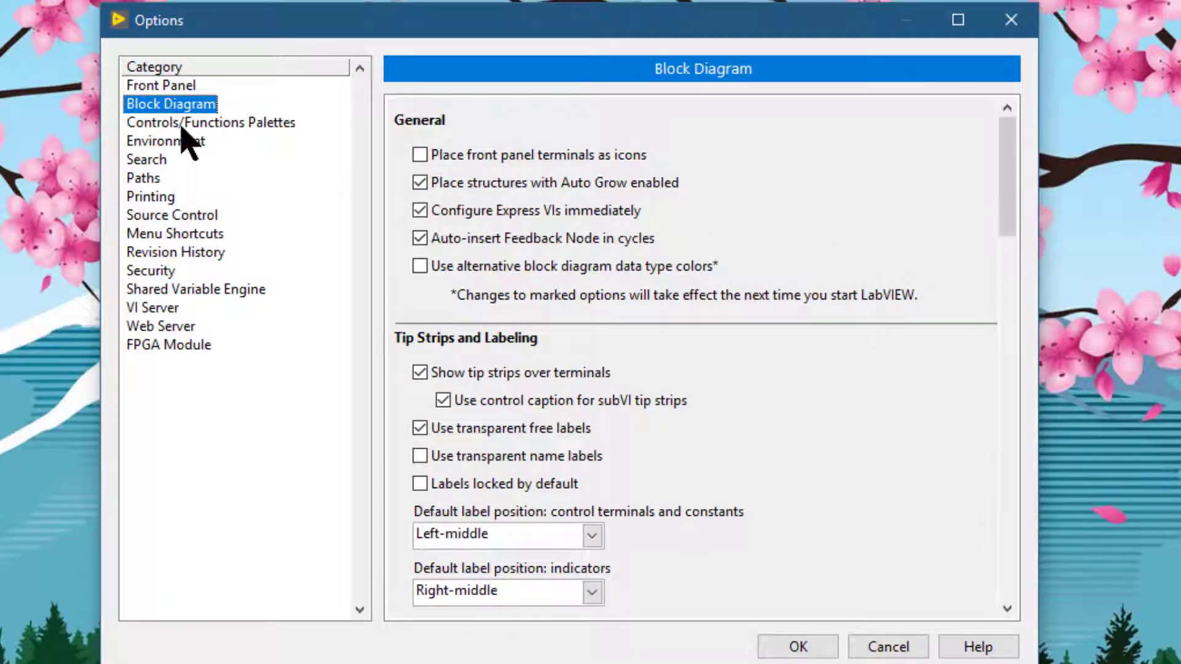
click(181, 125)
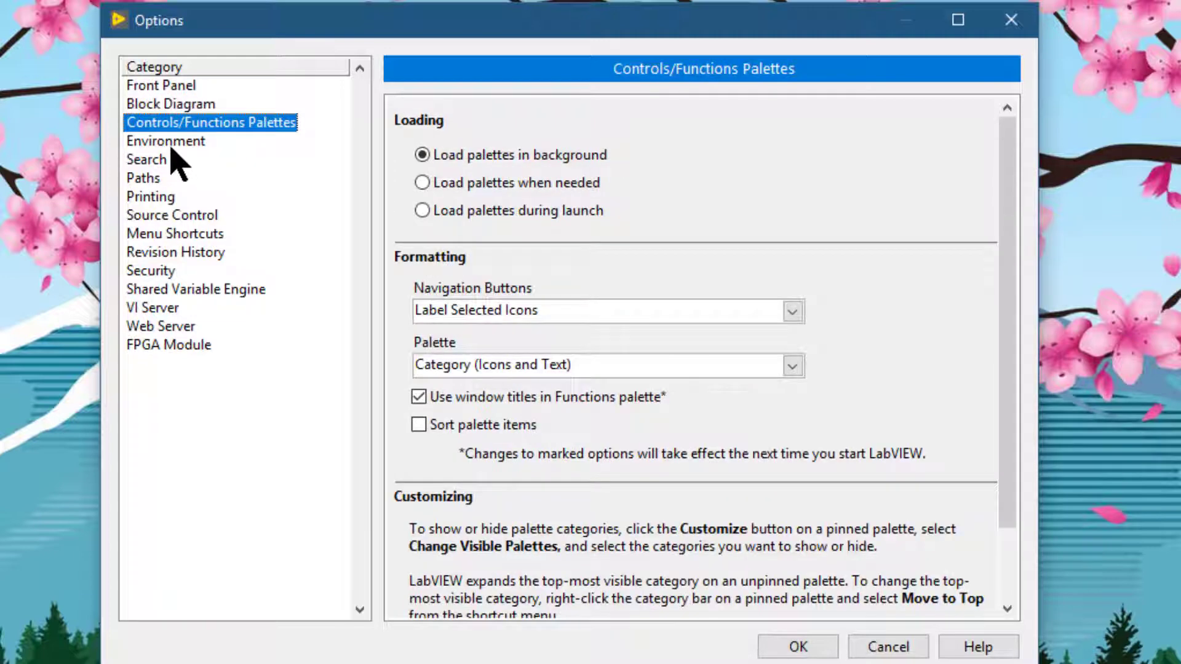
click(171, 145)
click(160, 161)
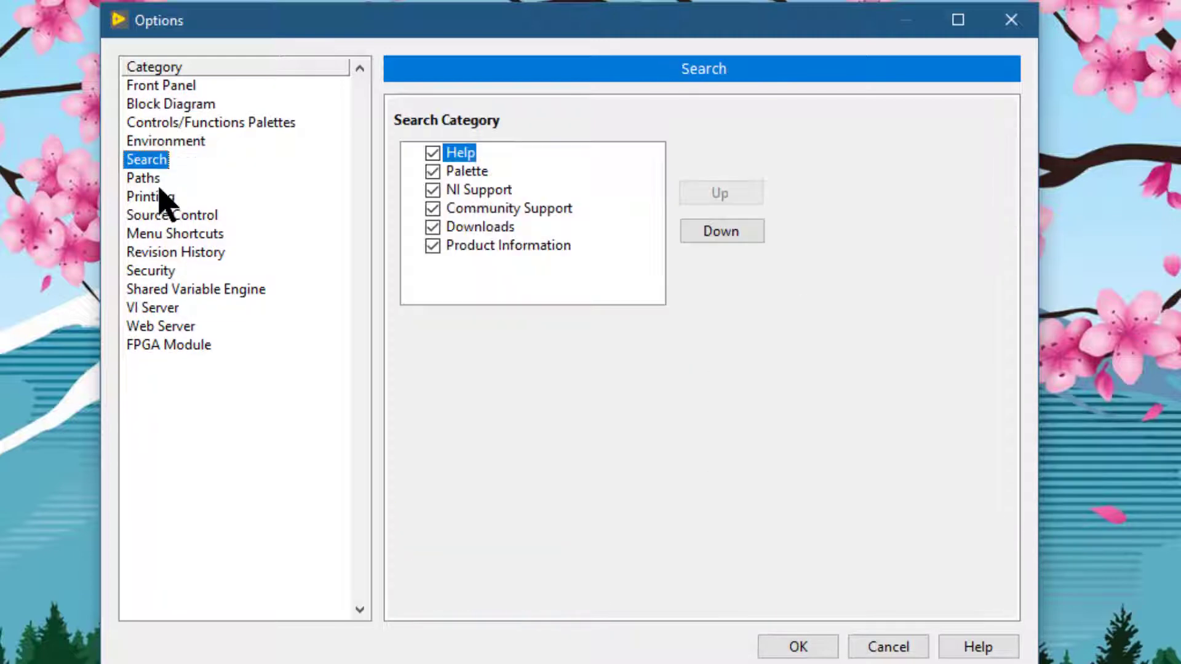
click(154, 180)
click(161, 198)
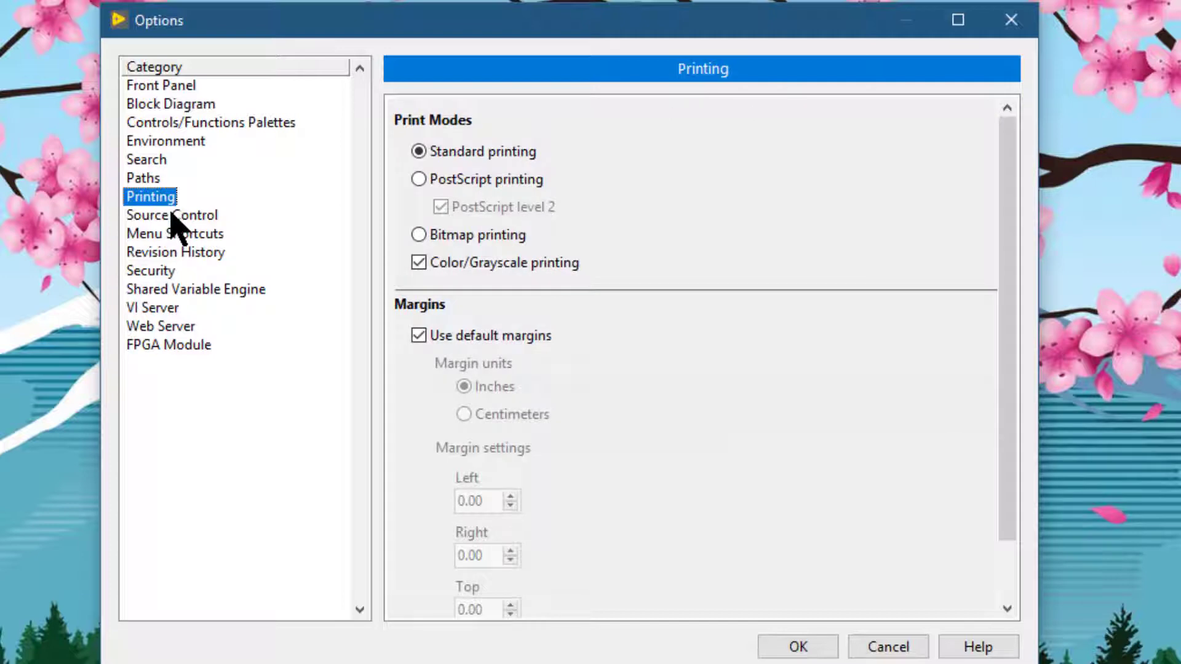
click(171, 214)
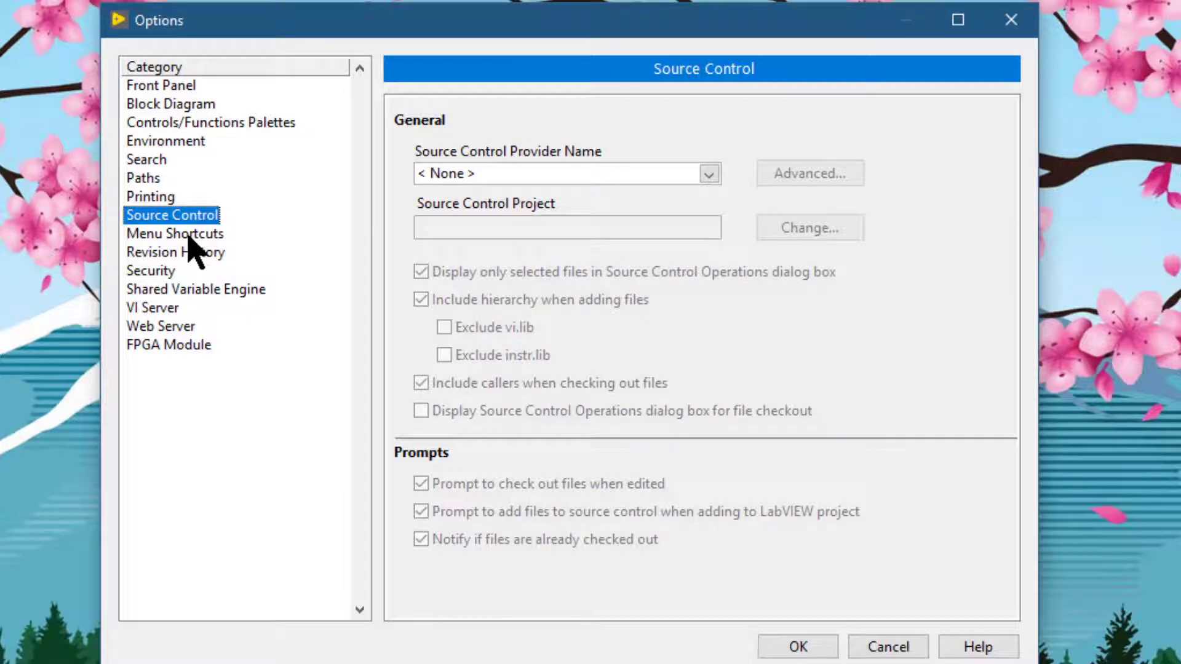
click(188, 235)
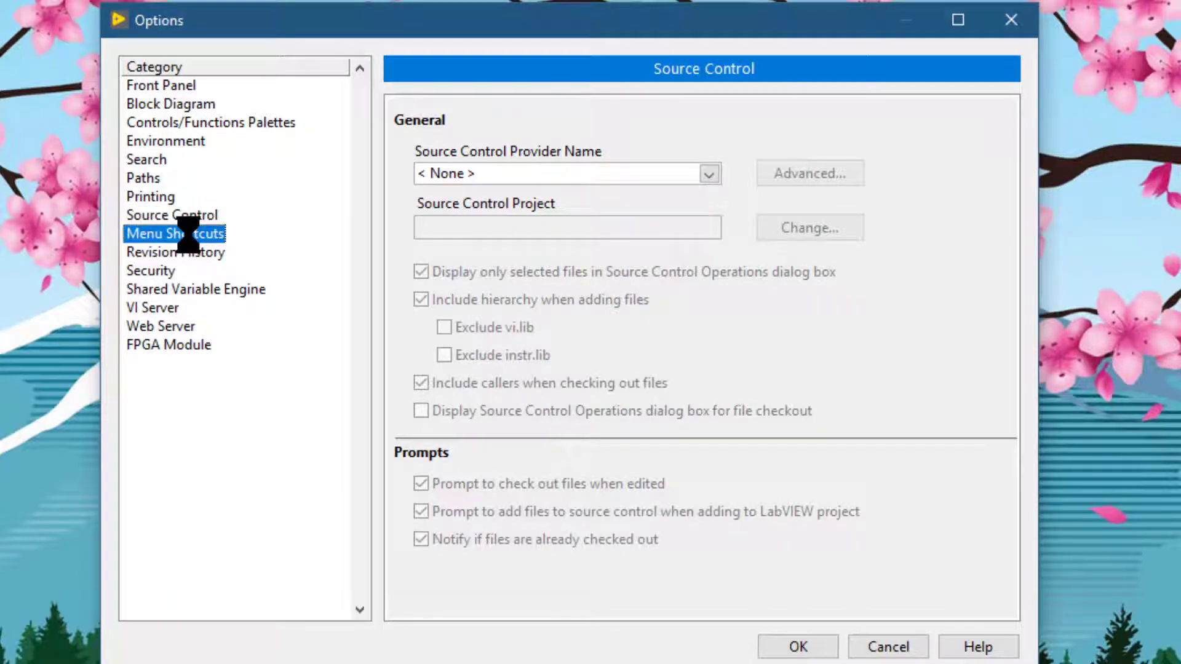
click(176, 253)
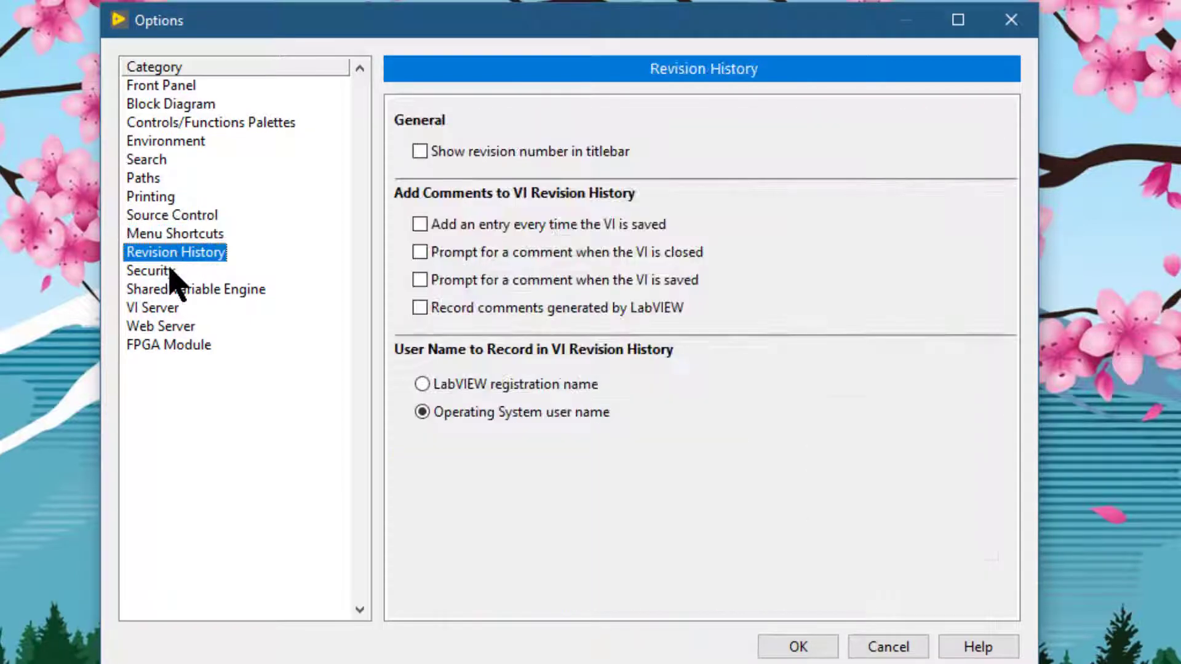
click(171, 273)
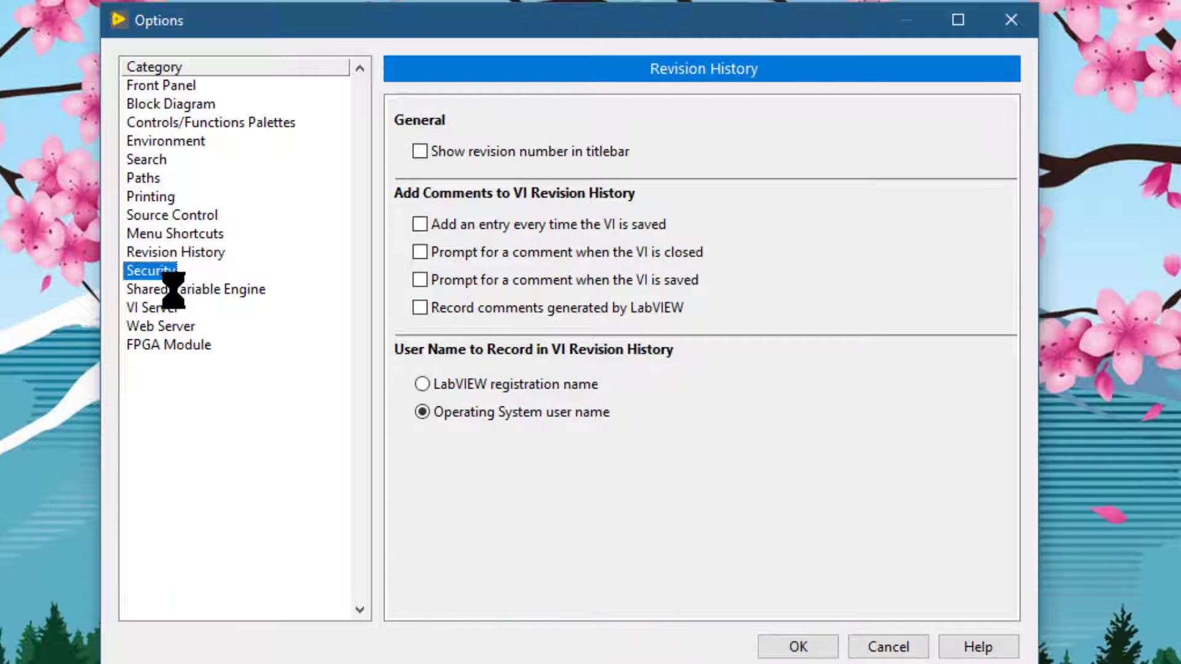
click(171, 289)
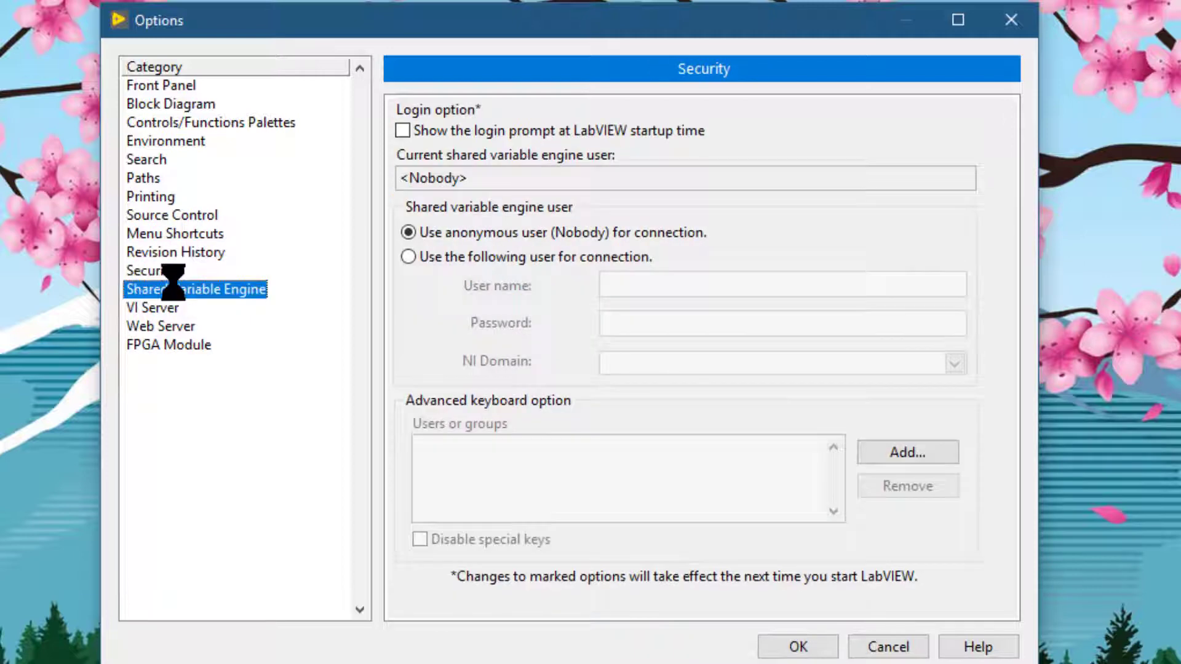
click(160, 310)
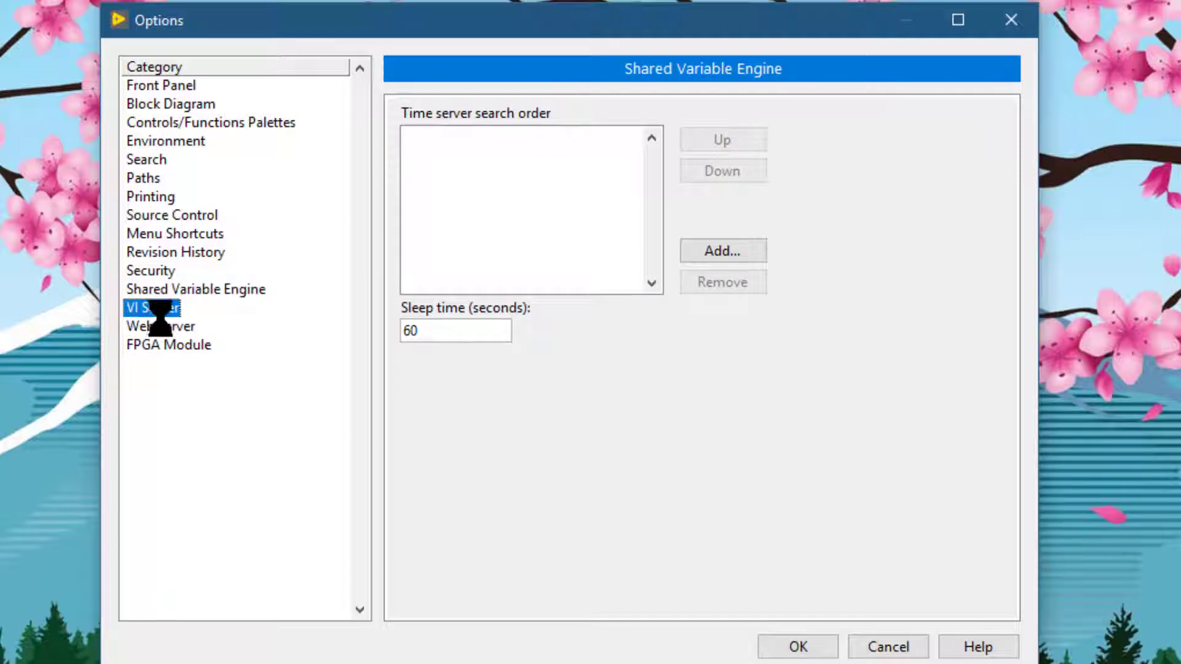
click(167, 327)
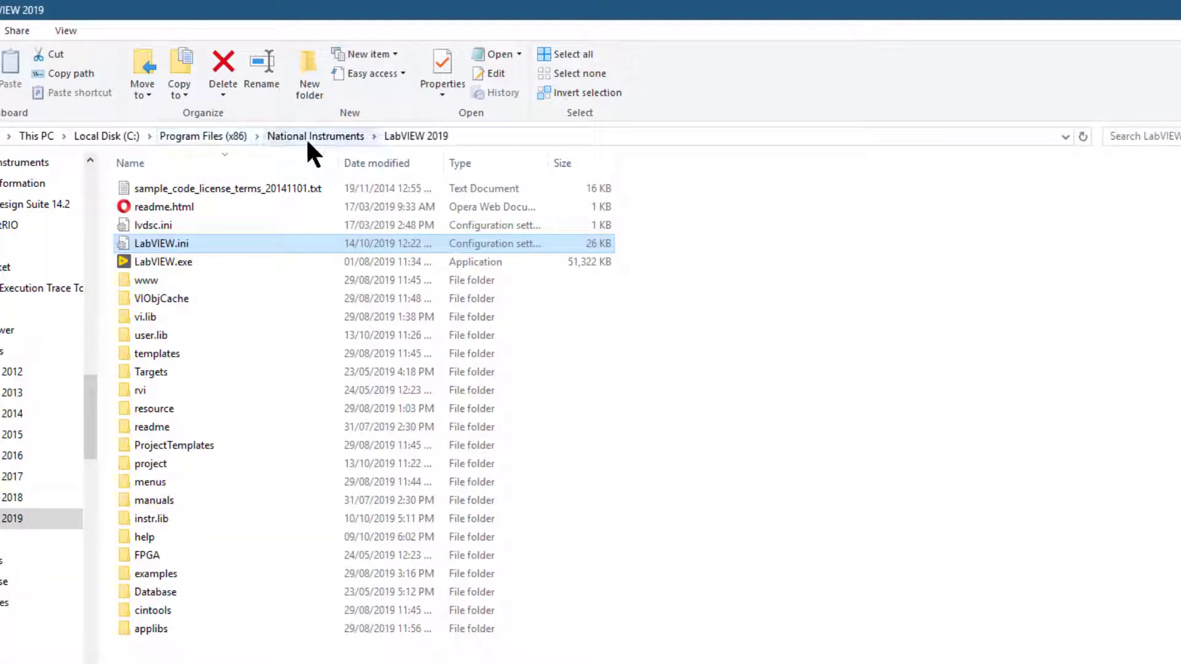
Open LabVIEW.ini from the LabVIEW 2019 installation folder in a maximized Notepad window and read through its configuration entries
click(494, 137)
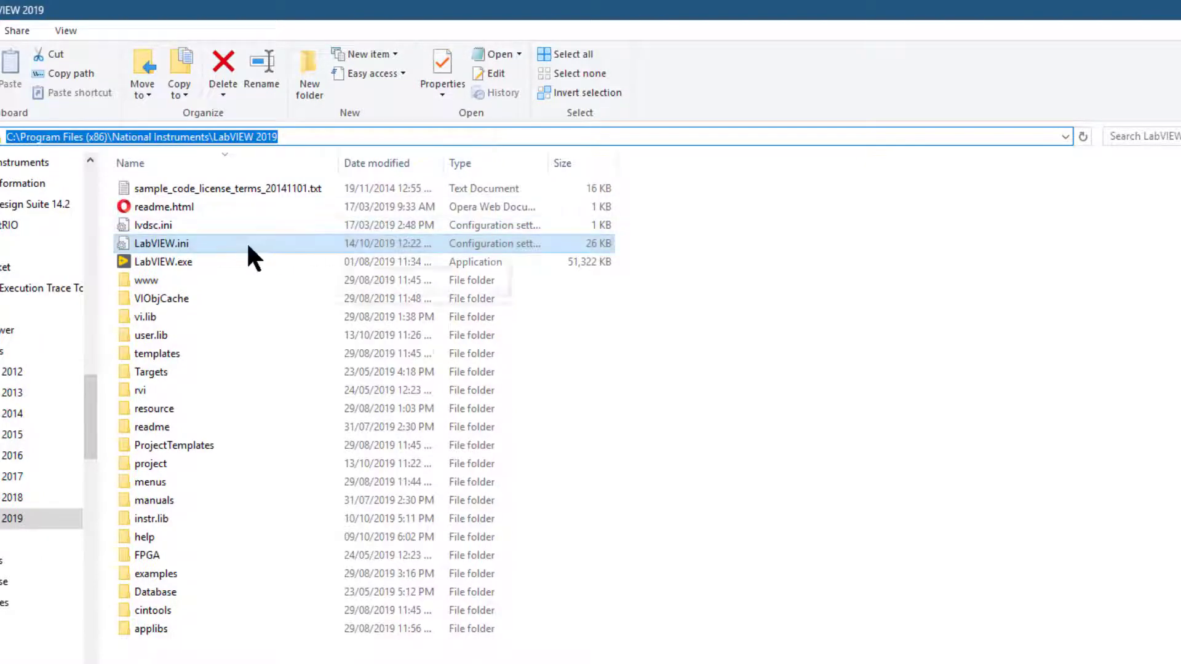
click(224, 281)
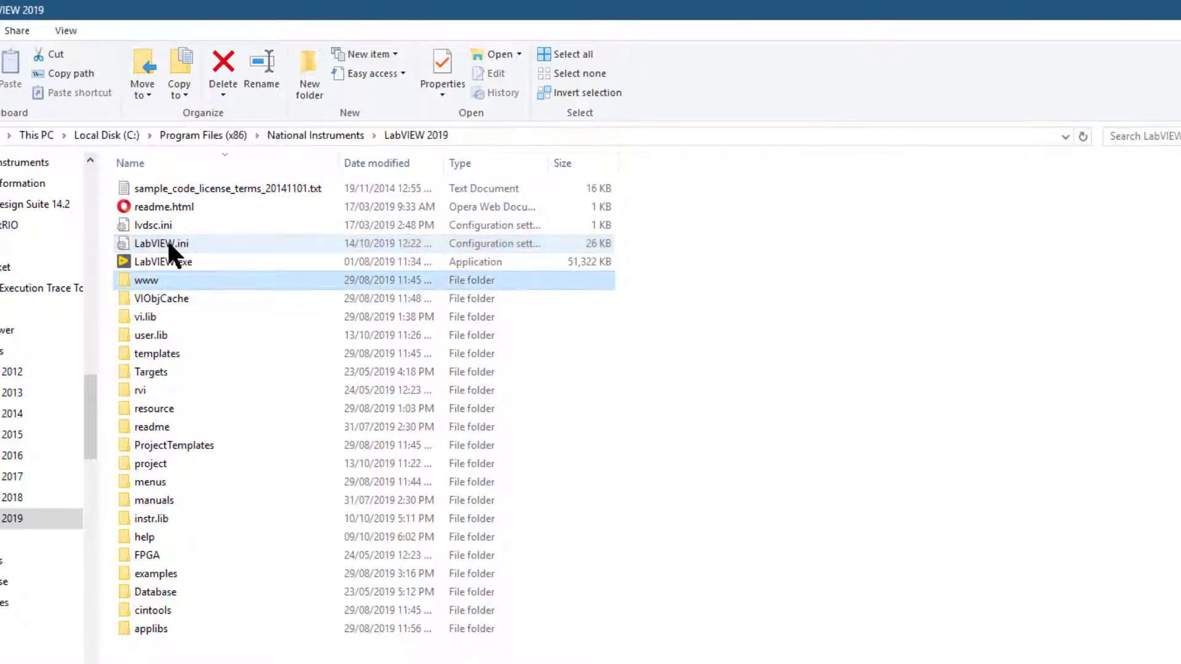
click(168, 243)
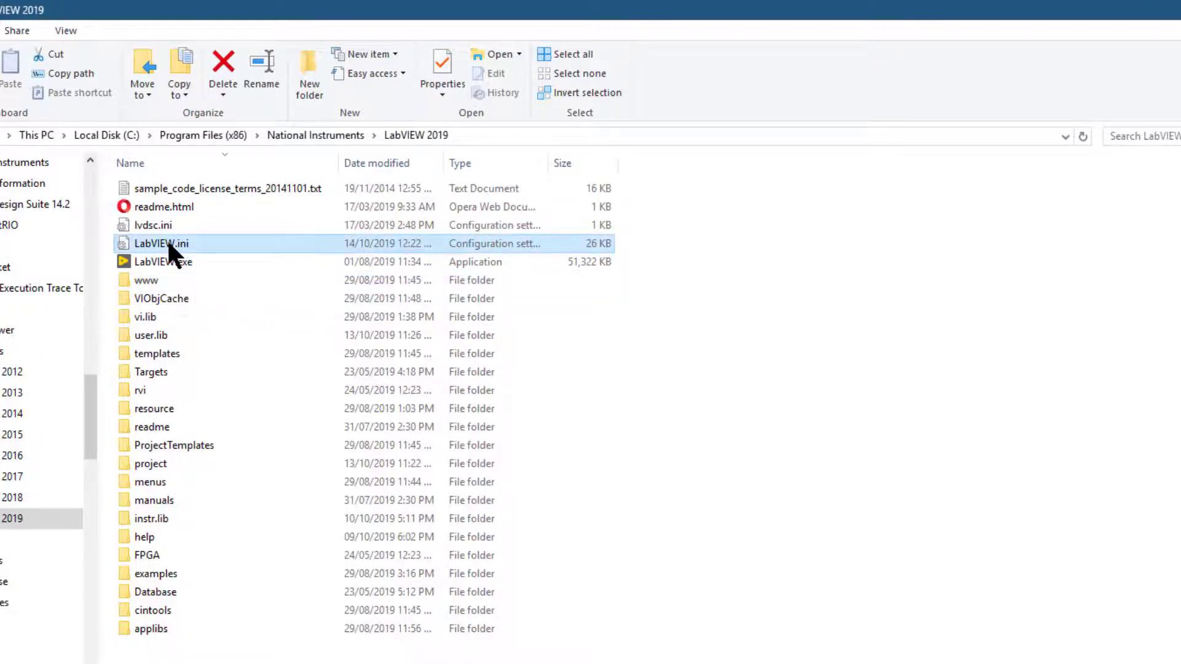
double_click(167, 243)
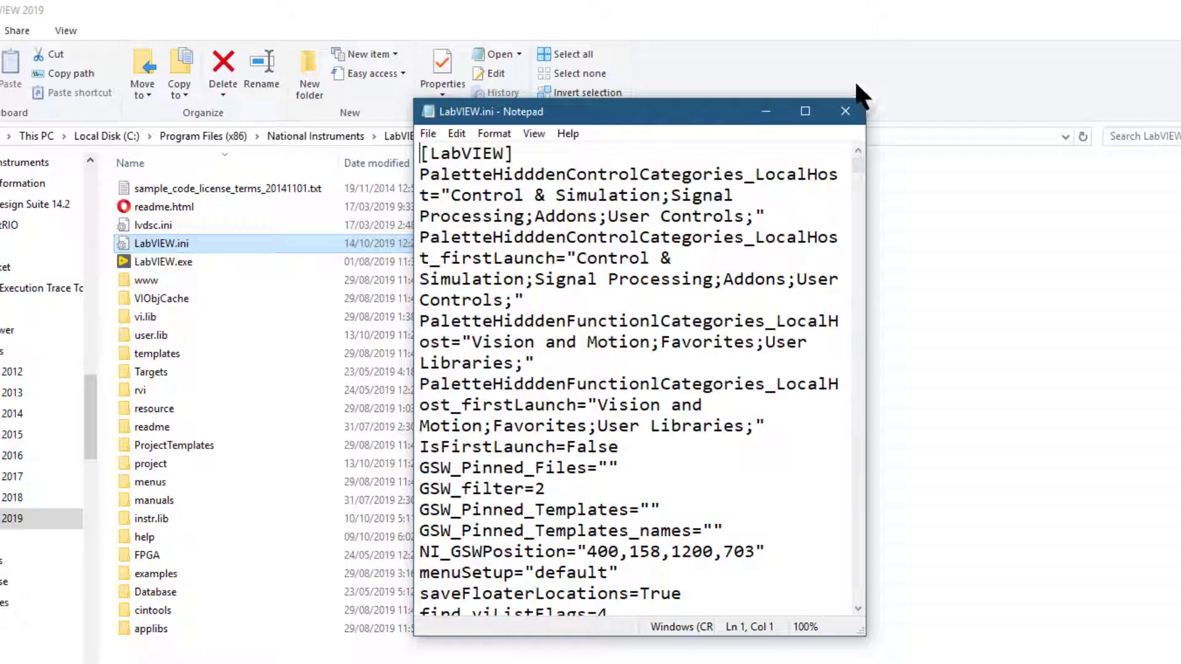
click(805, 111)
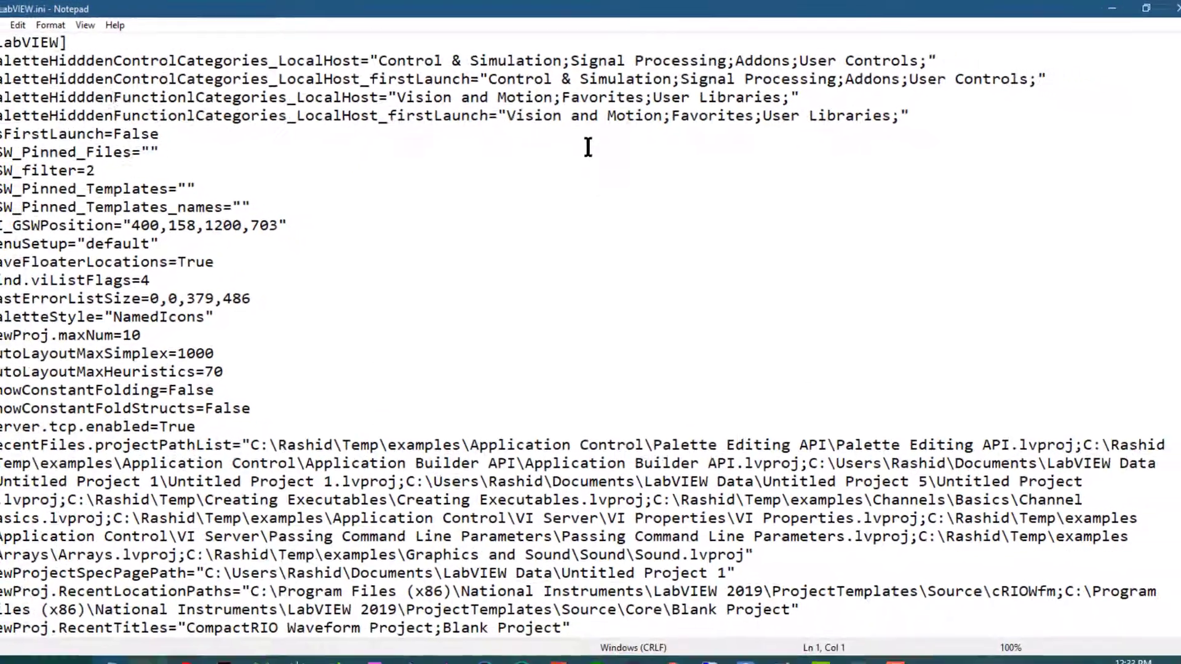
scroll(587, 143, down, 4)
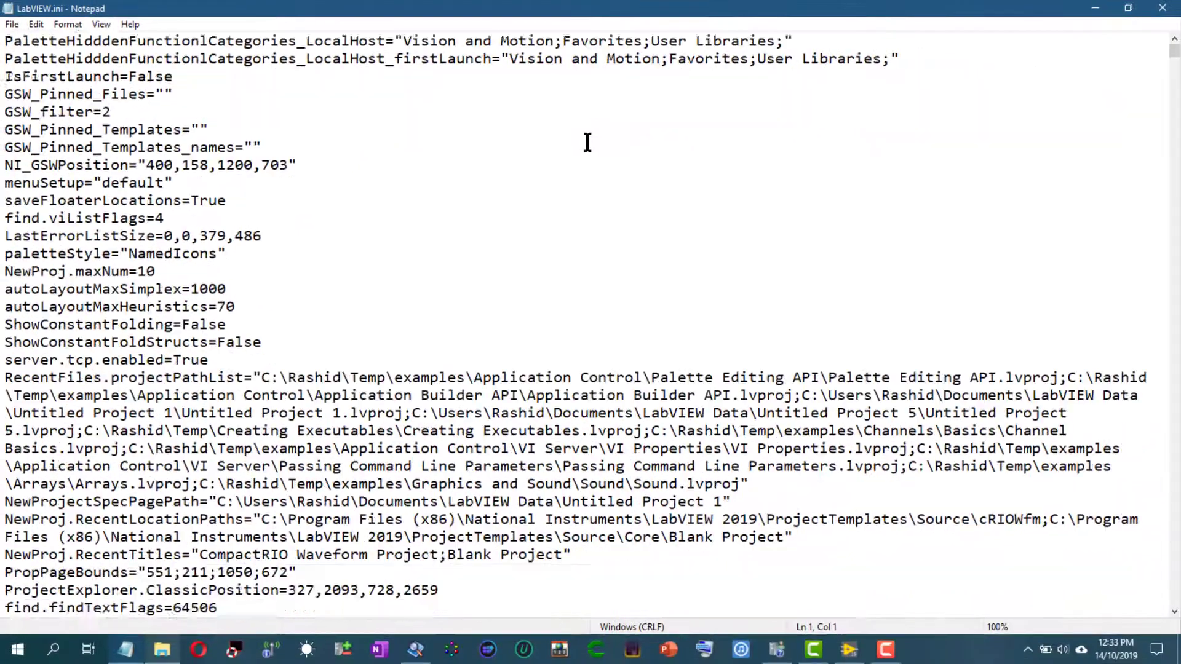
scroll(587, 143, down, 8)
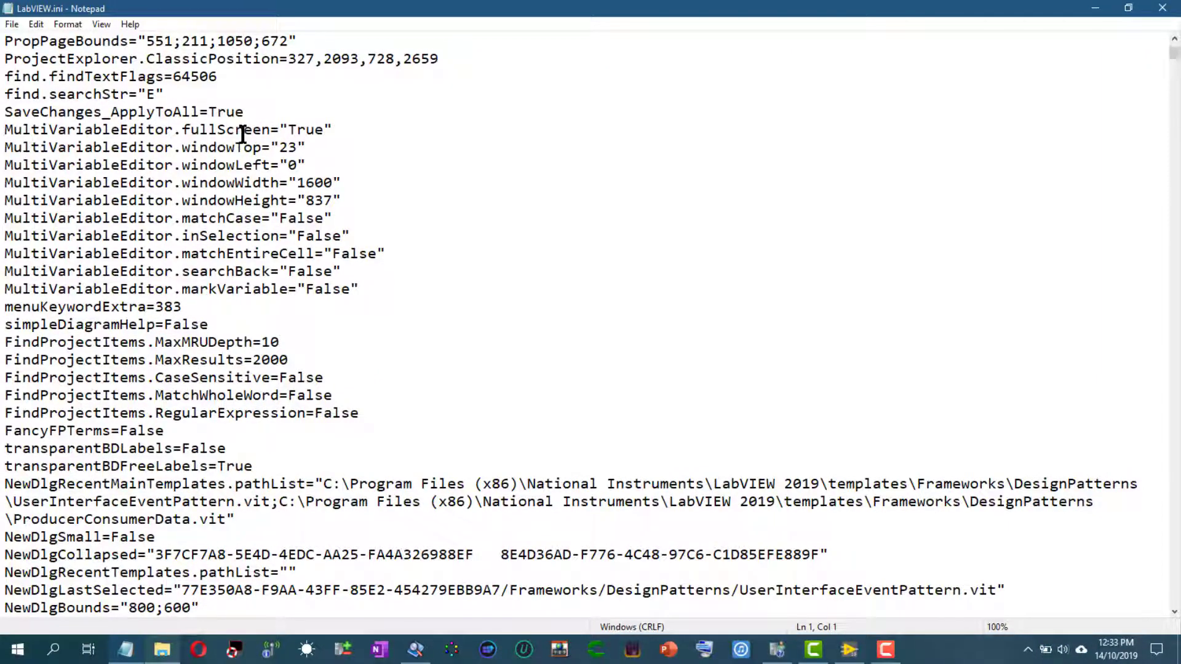
scroll(243, 134, down, 6)
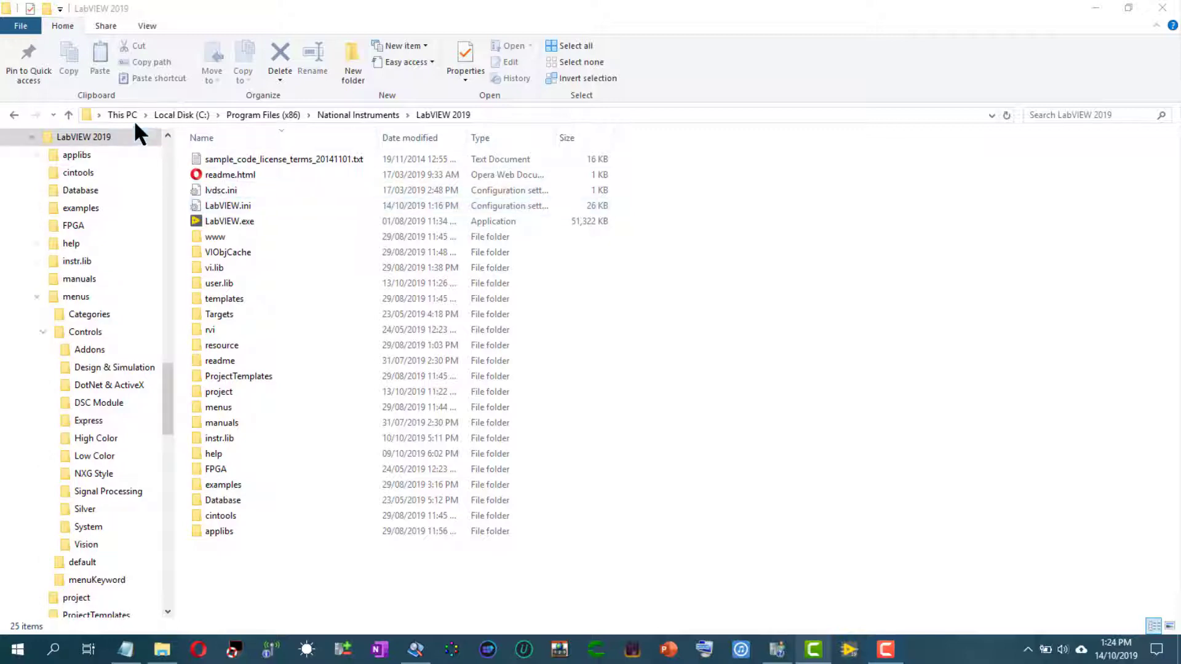
Duplicate LabVIEW.ini within the C:\Program Files (x86)\National Instruments\LabVIEW 2019 folder
click(510, 114)
click(476, 118)
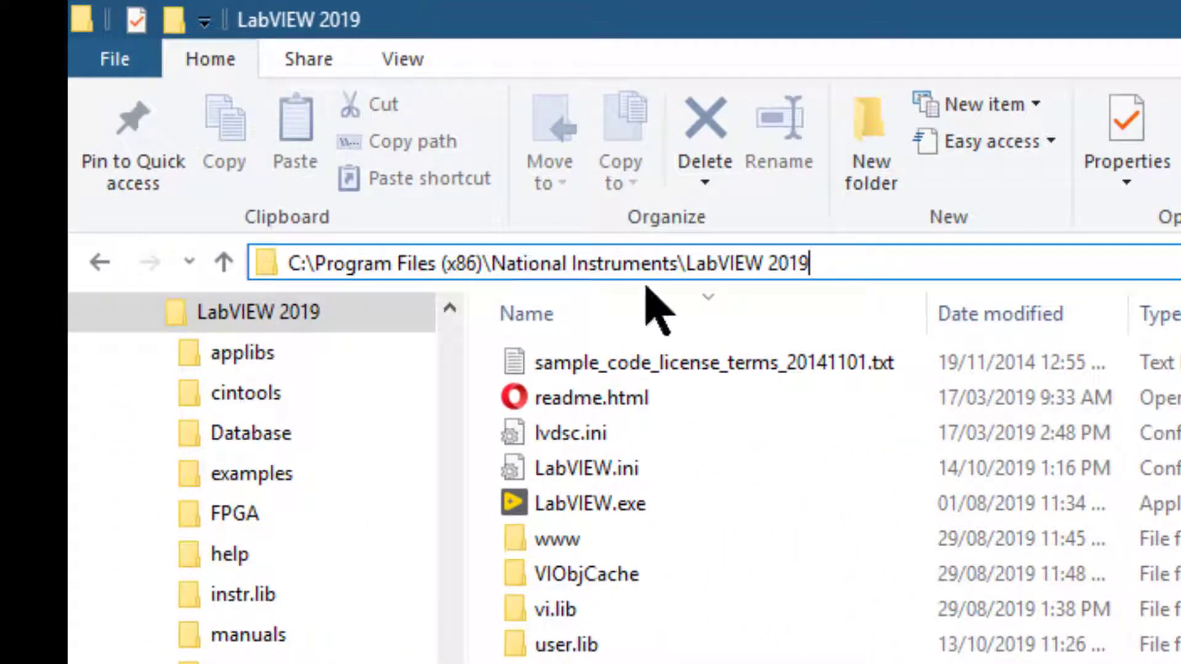
click(554, 456)
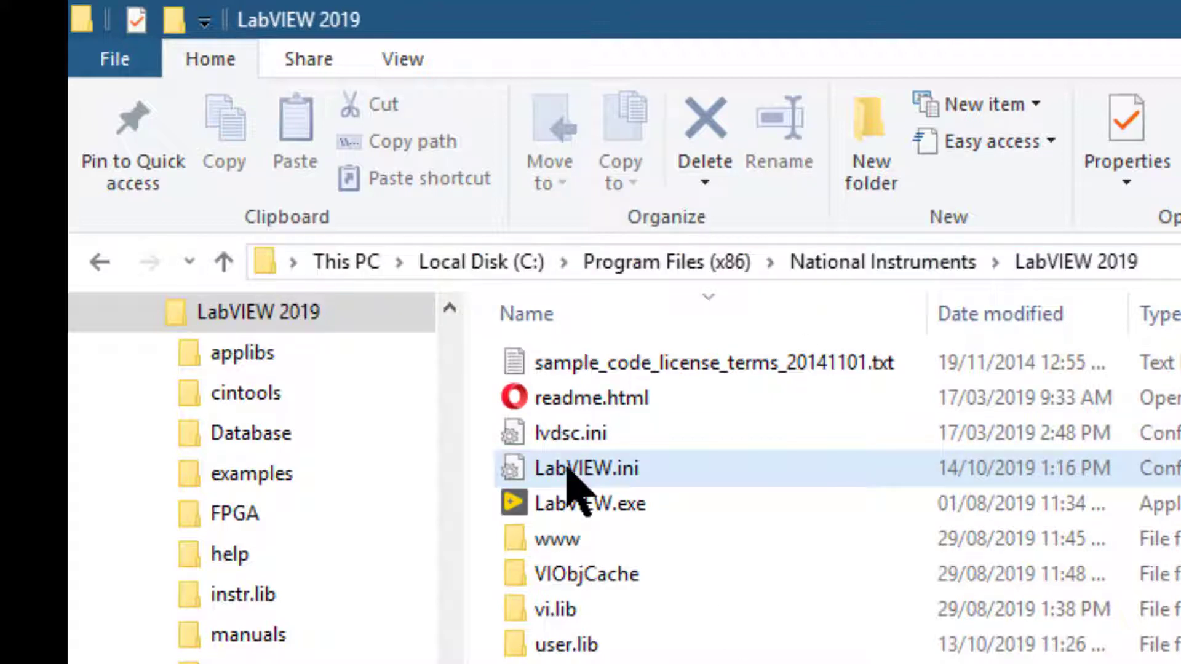
click(567, 468)
right_click(567, 468)
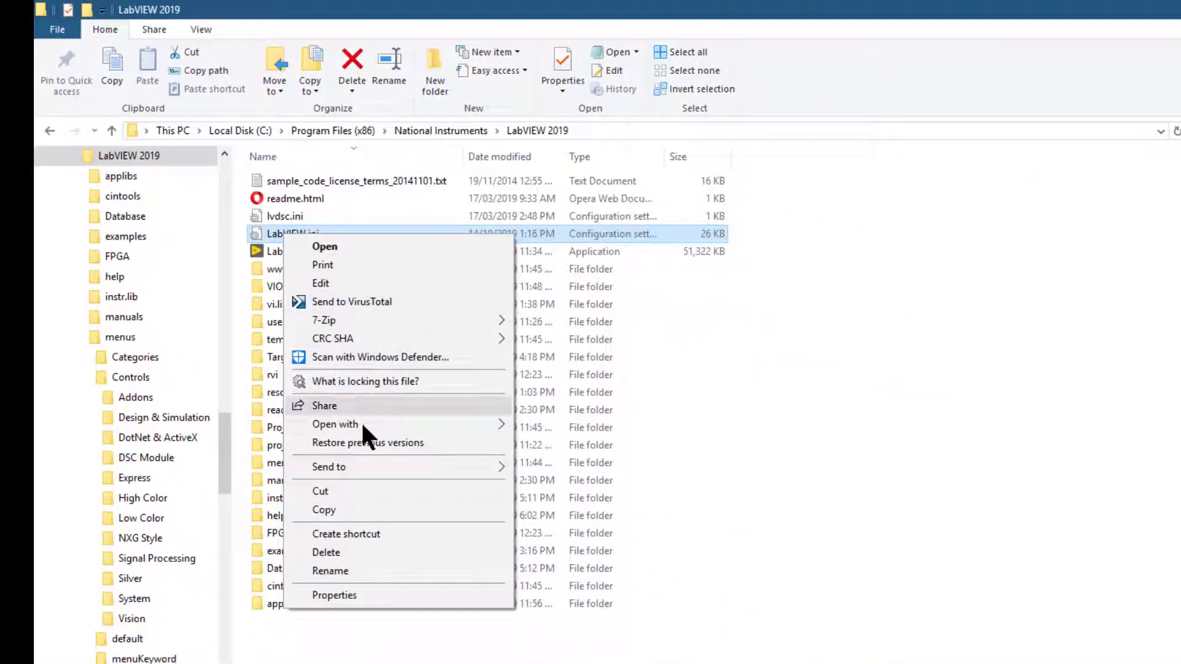
click(353, 506)
right_click(322, 659)
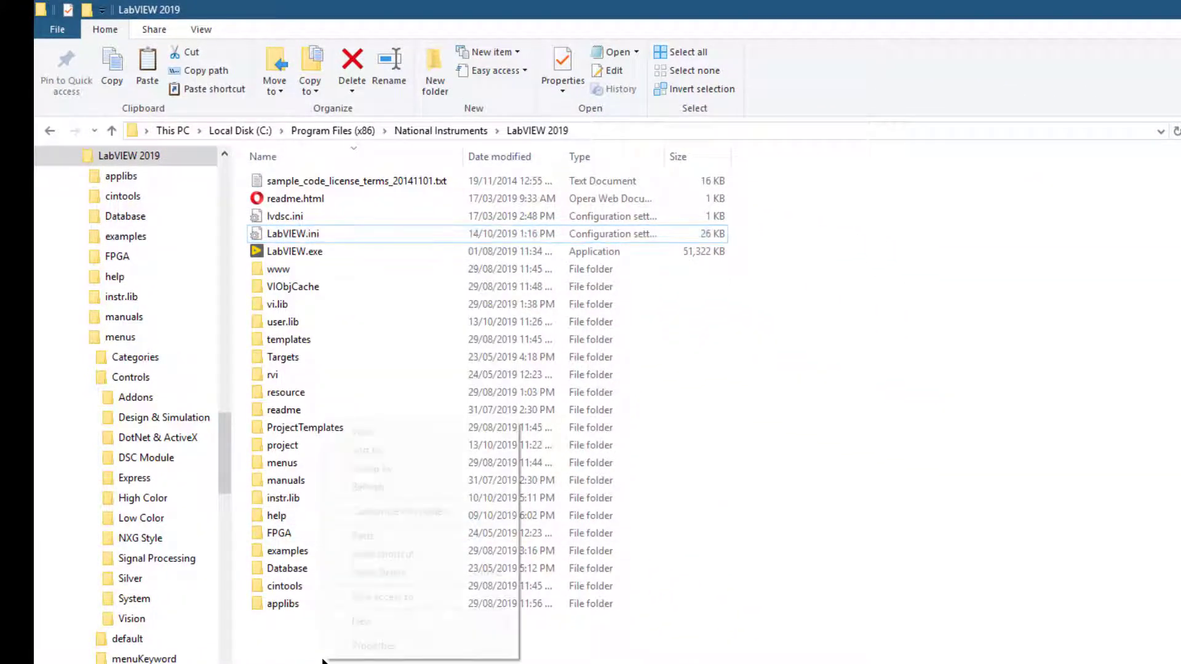
click(395, 482)
right_click(396, 495)
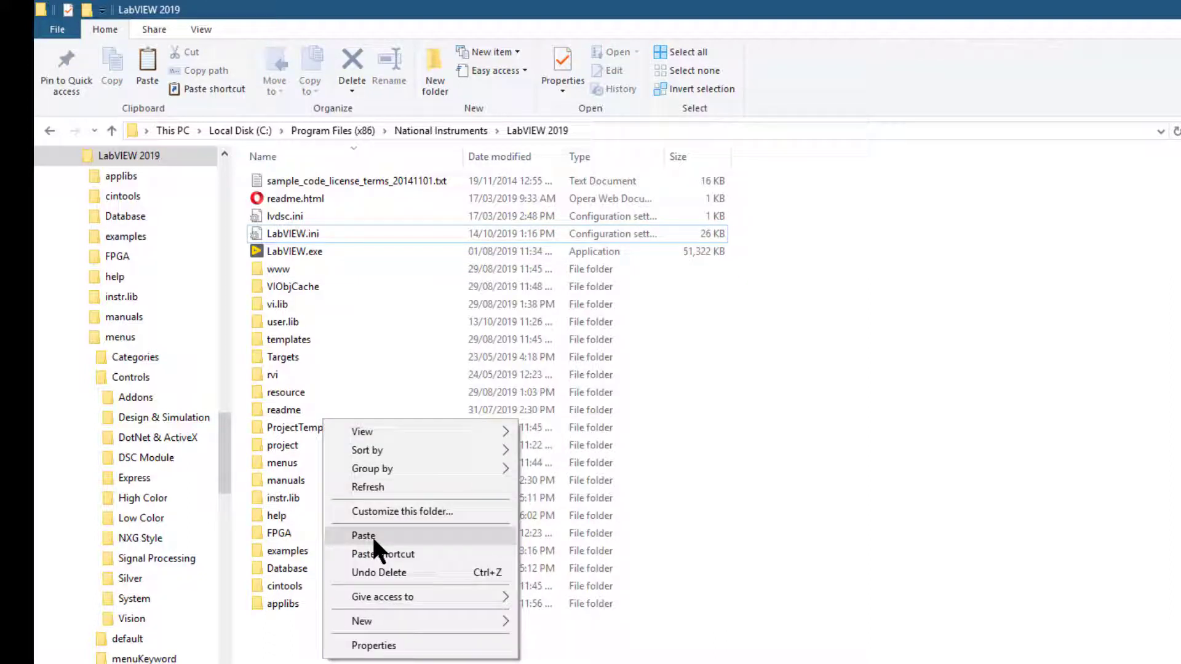
click(373, 536)
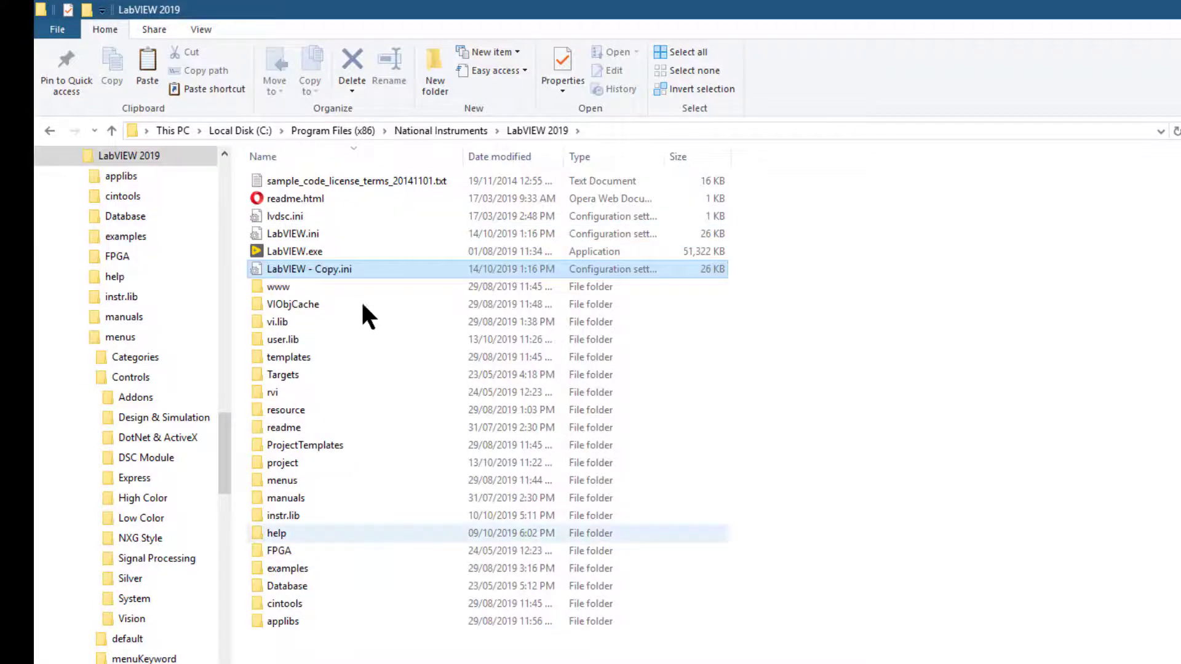
Rename the copied configuration file as LabVIE2.ini
click(311, 267)
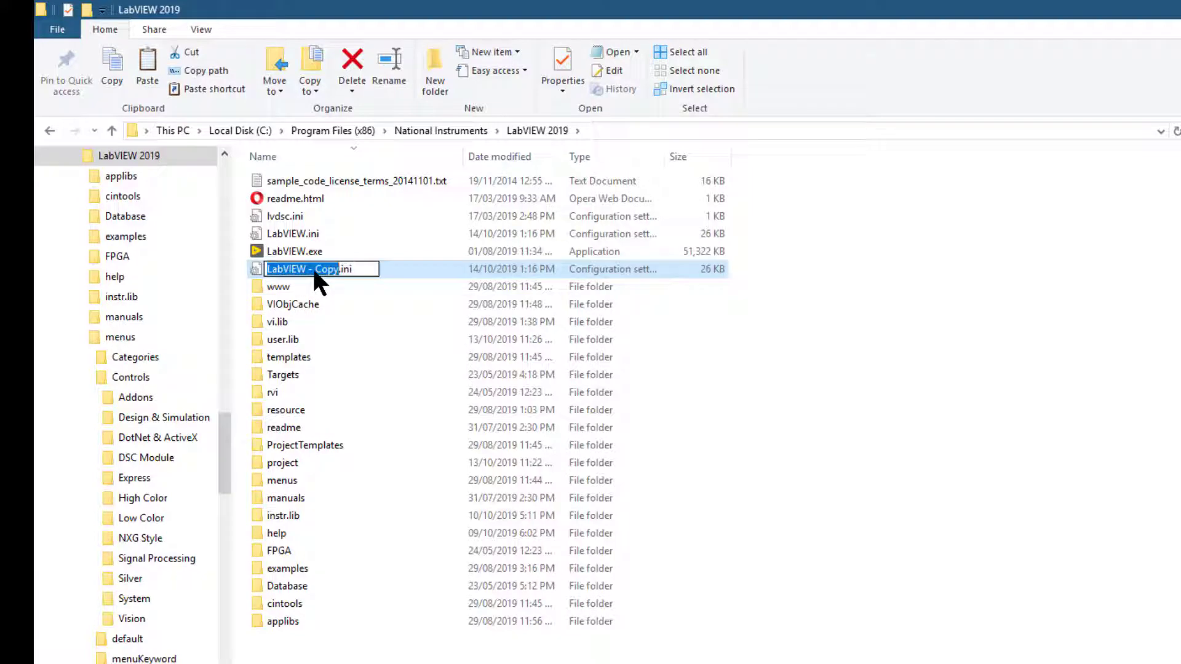
key(Right)
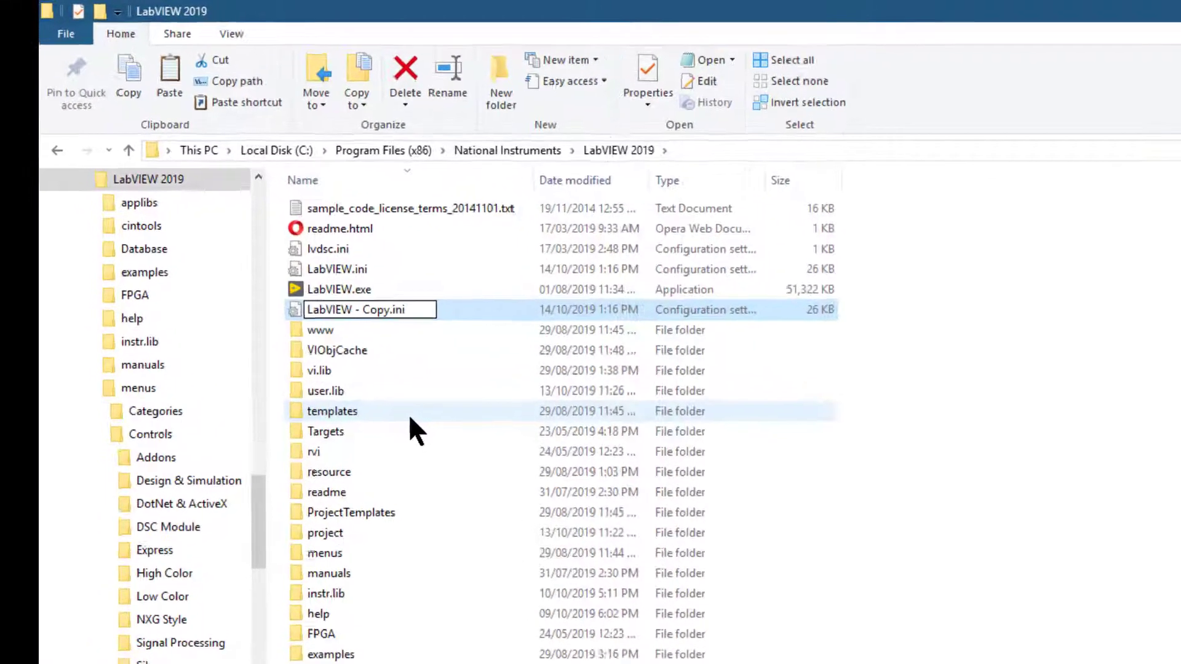
key(BackSpace)
key(BackSpace)
key(BackSpace)
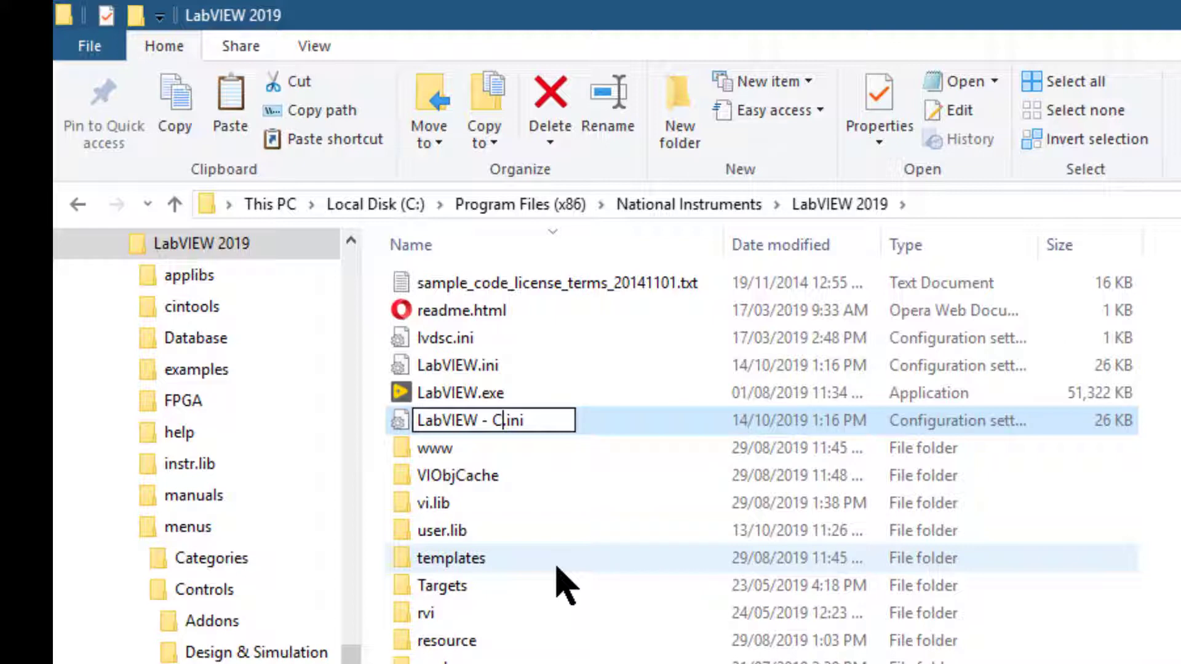
key(BackSpace)
key(BackSpace)
key(BackSpace)
key(BackSpace)
key(BackSpace)
text(2)
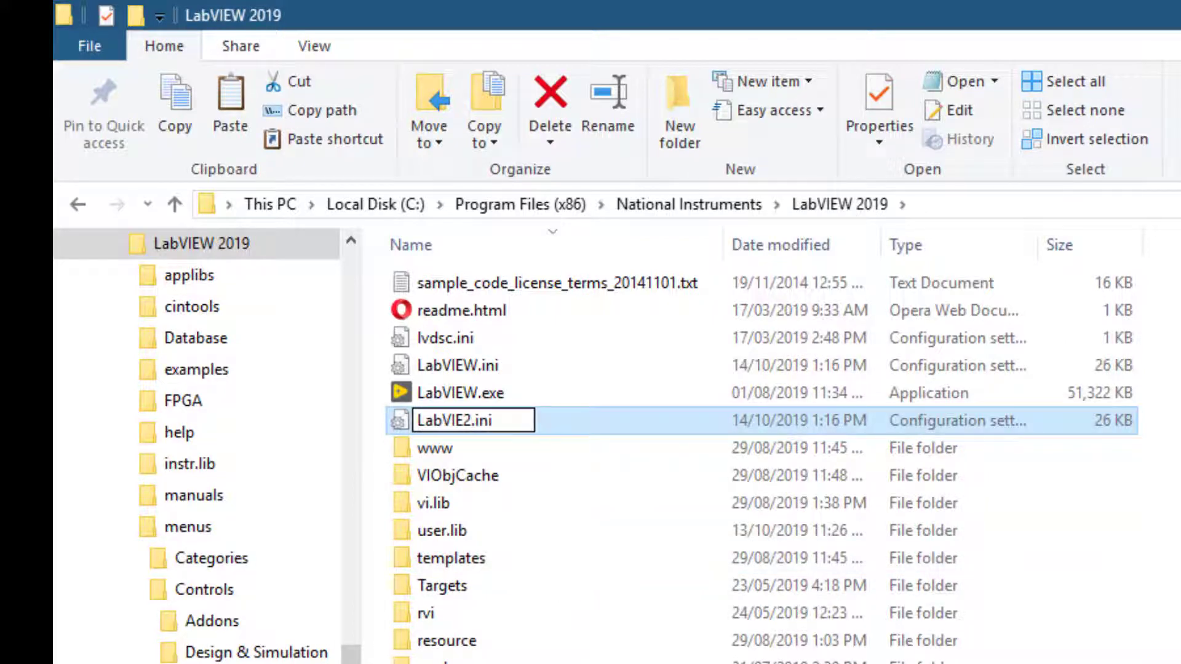
key(Return)
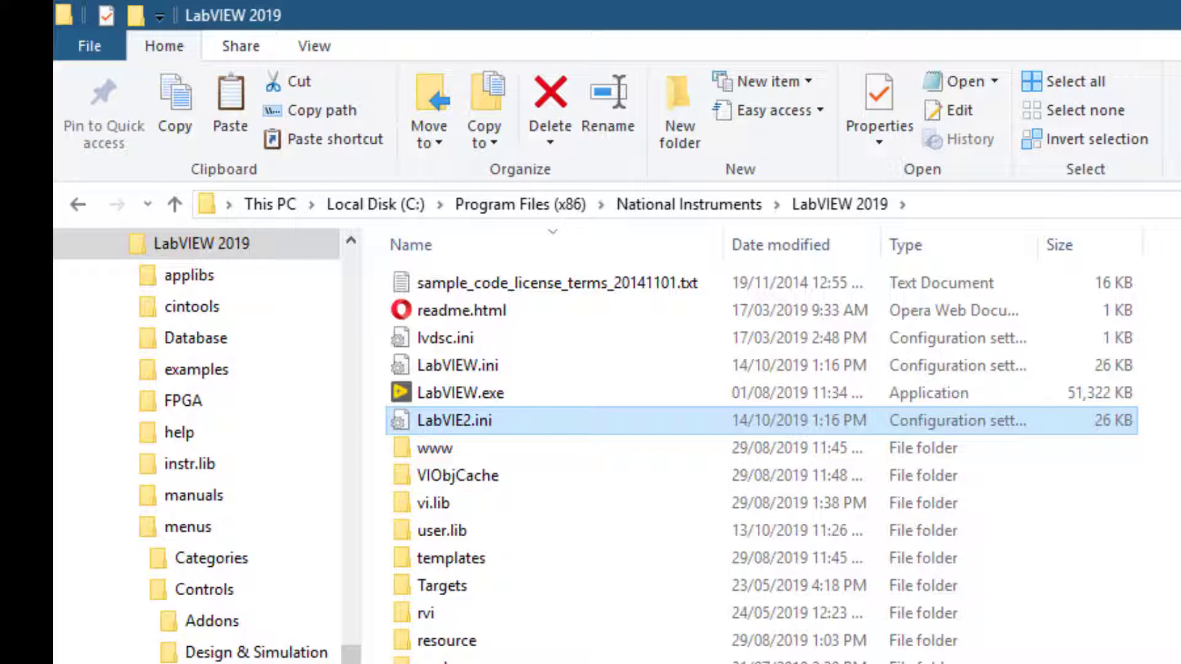
Correct the name of the copied configuration file LabVIE2.ini to LabVIEW2.ini
click(437, 423)
click(465, 420)
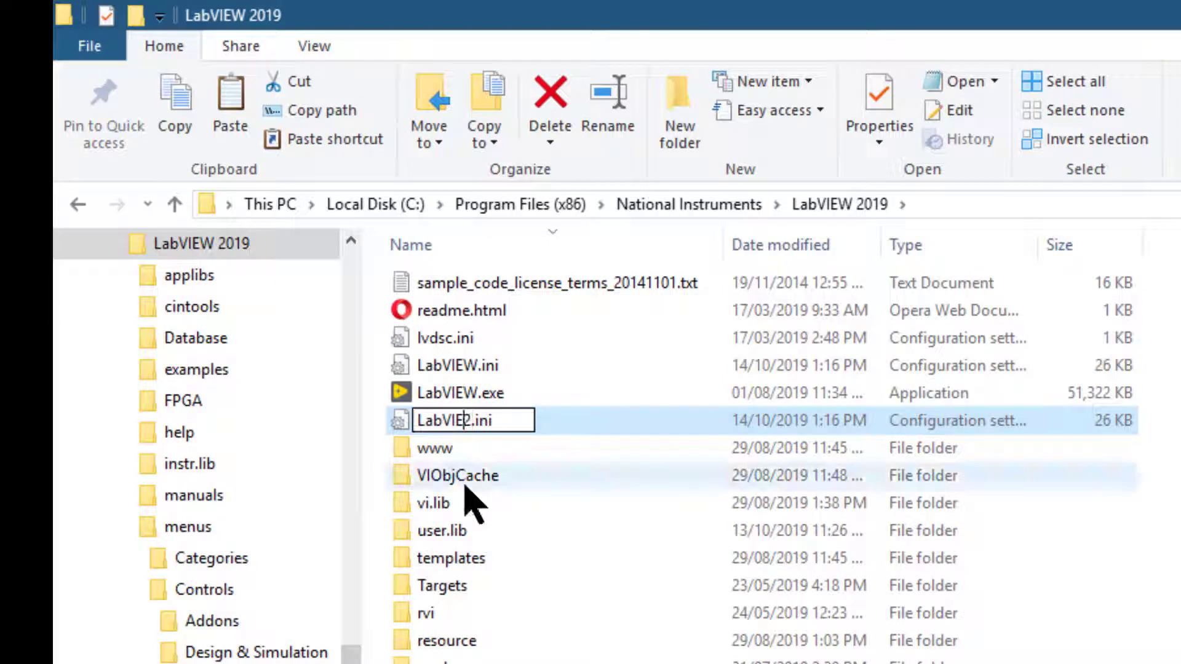
text(W)
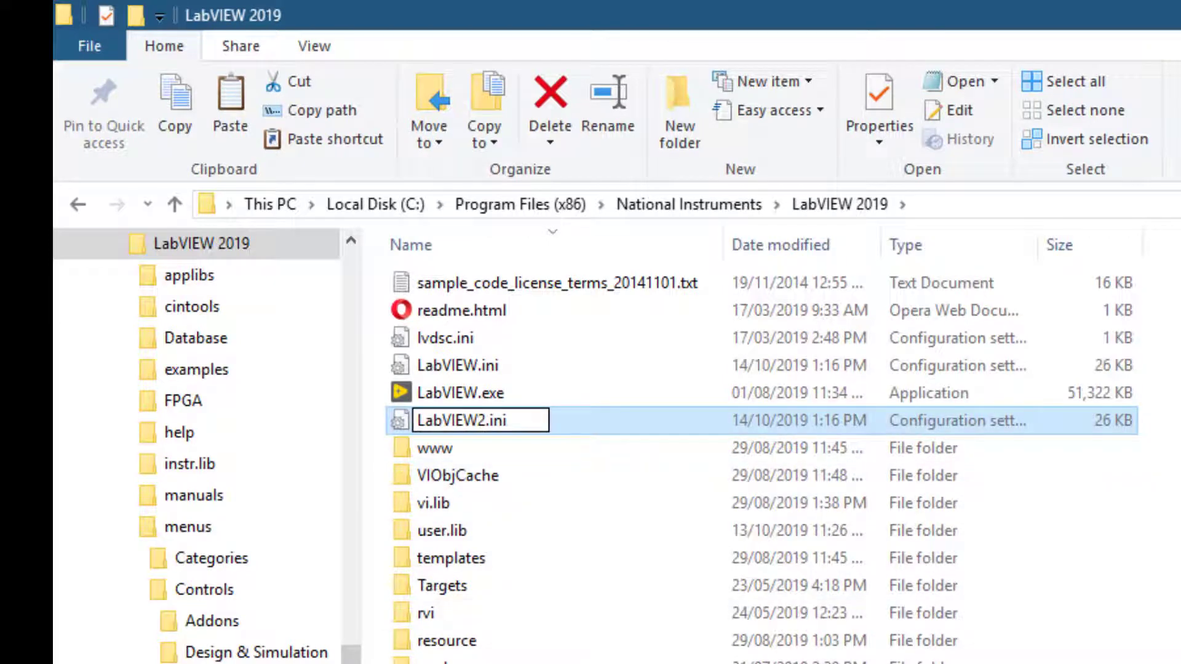
key(Return)
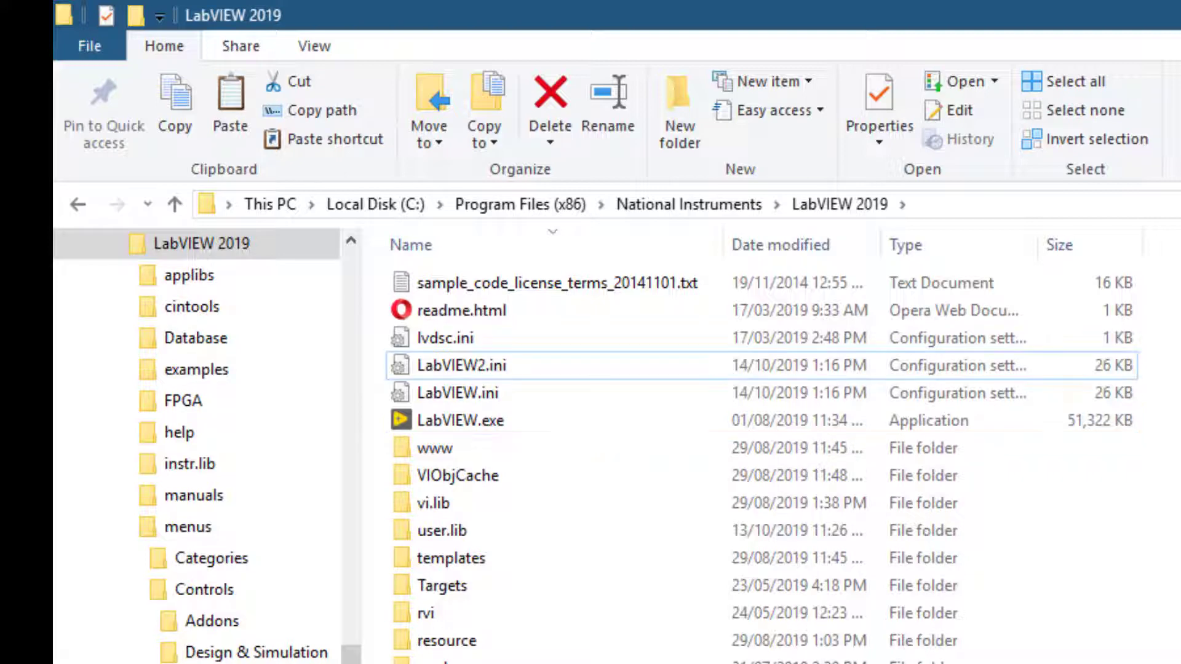
Open LabVIEW2.ini in a maximized Notepad window and find the QuickDropDiagramShortcuts entry
click(481, 369)
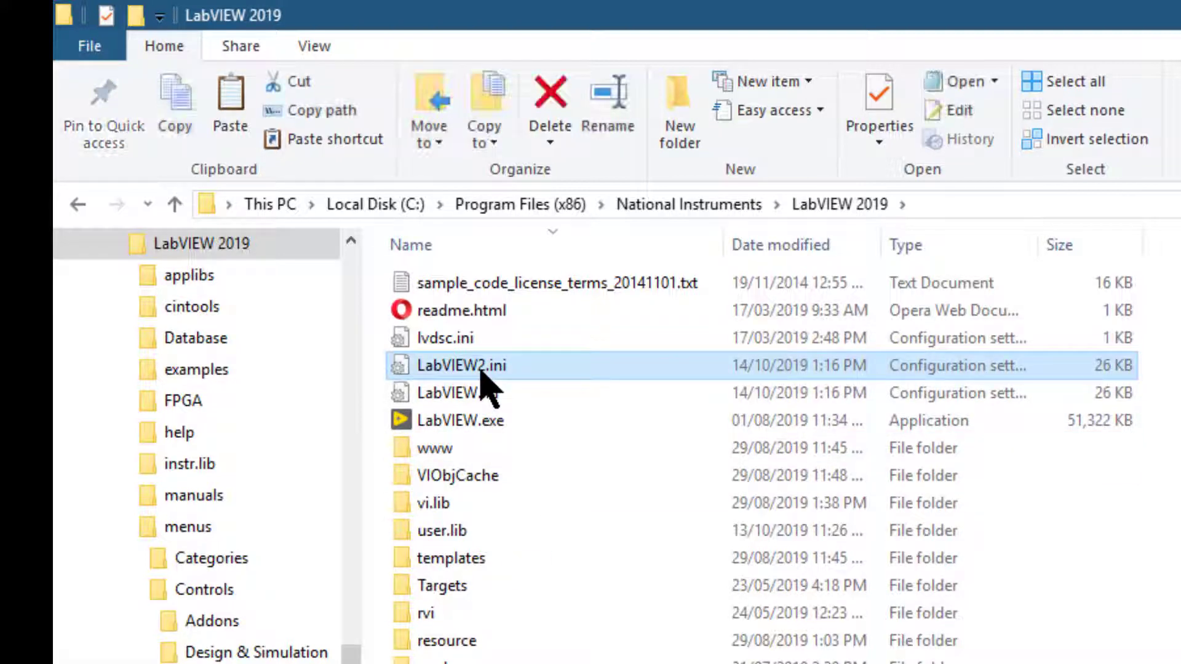
double_click(481, 371)
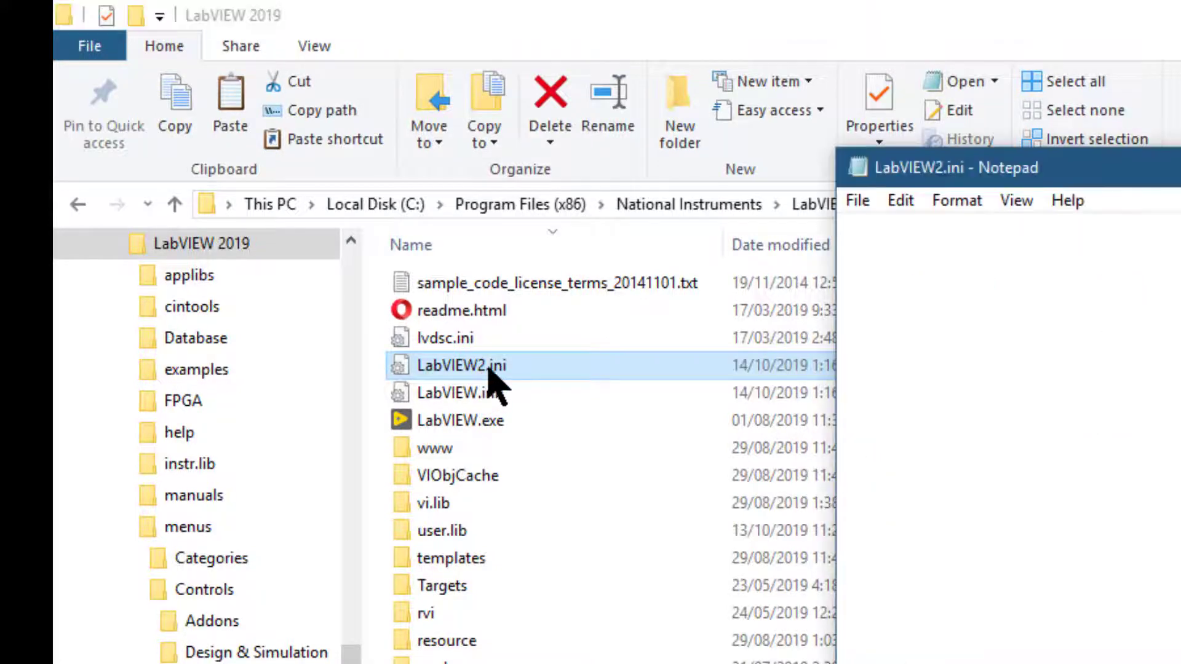
key(super+Up)
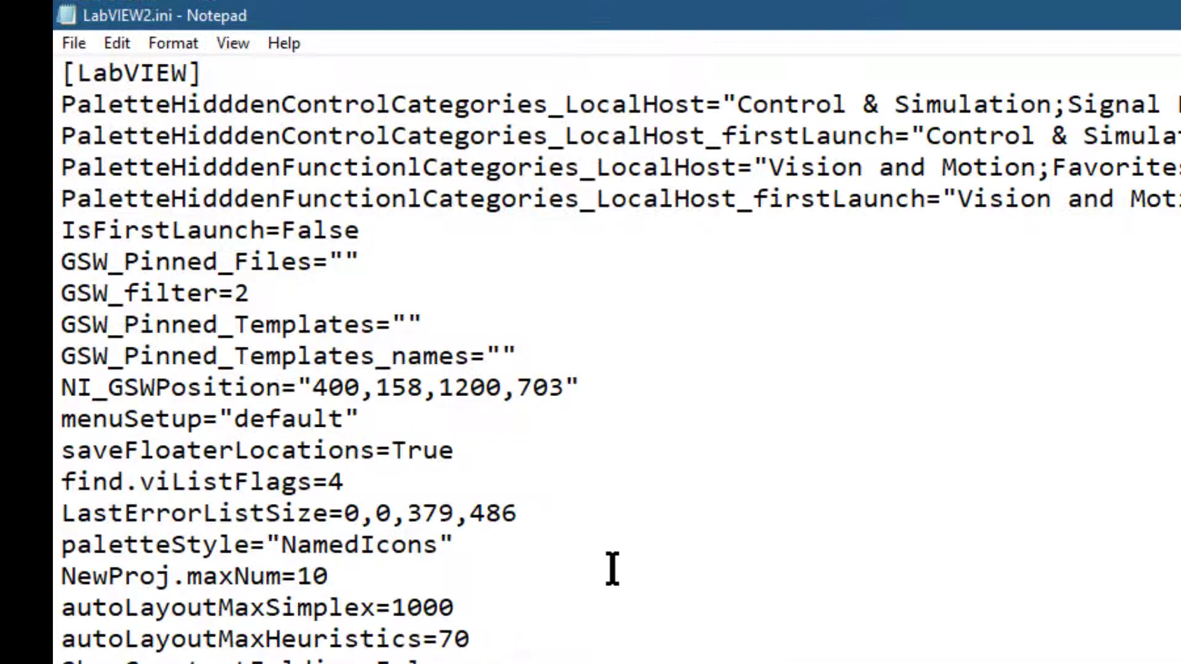
scroll(609, 567, down, 7)
scroll(609, 569, down, 6)
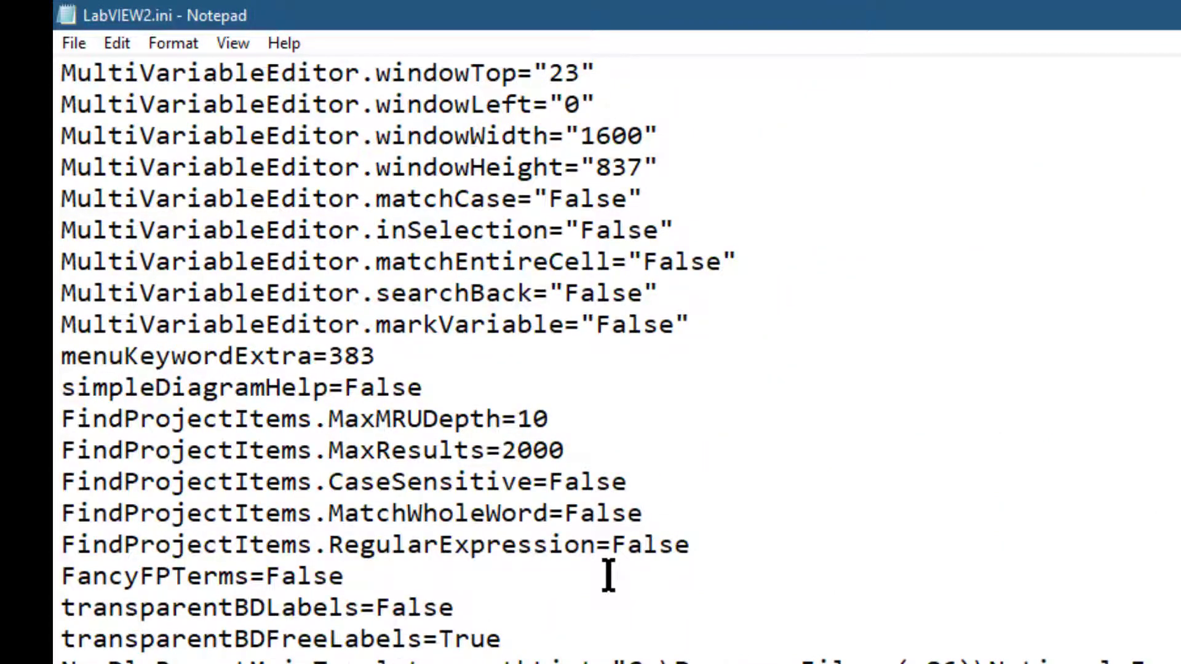
scroll(608, 576, down, 4)
scroll(609, 576, down, 1)
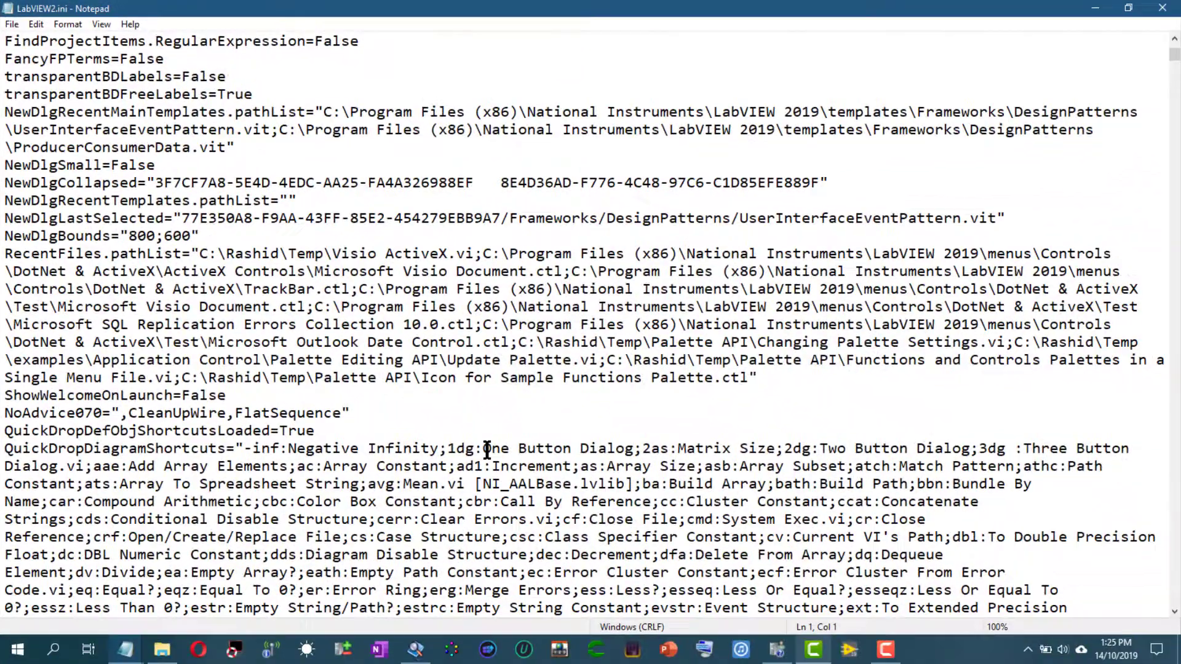
Copy the "1dg:One Button Dialog" shortcut to the start of the QuickDropDiagramShortcuts value, followed by a semicolon
drag(447, 448, 600, 449)
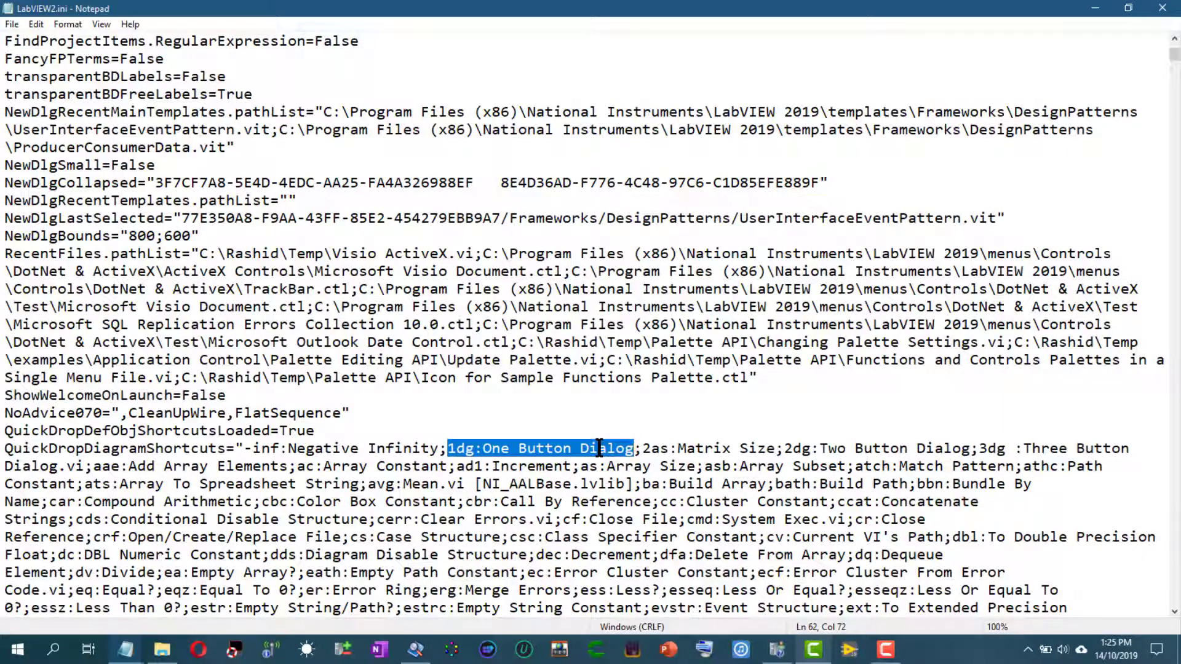
right_click(599, 448)
click(638, 263)
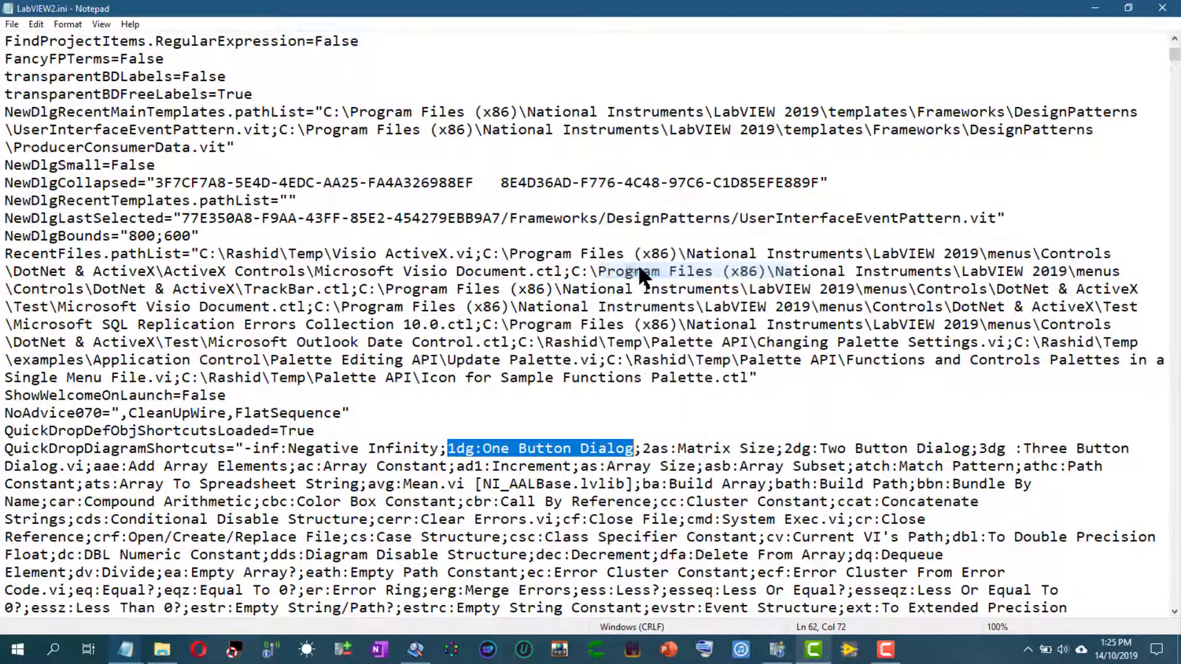
click(246, 449)
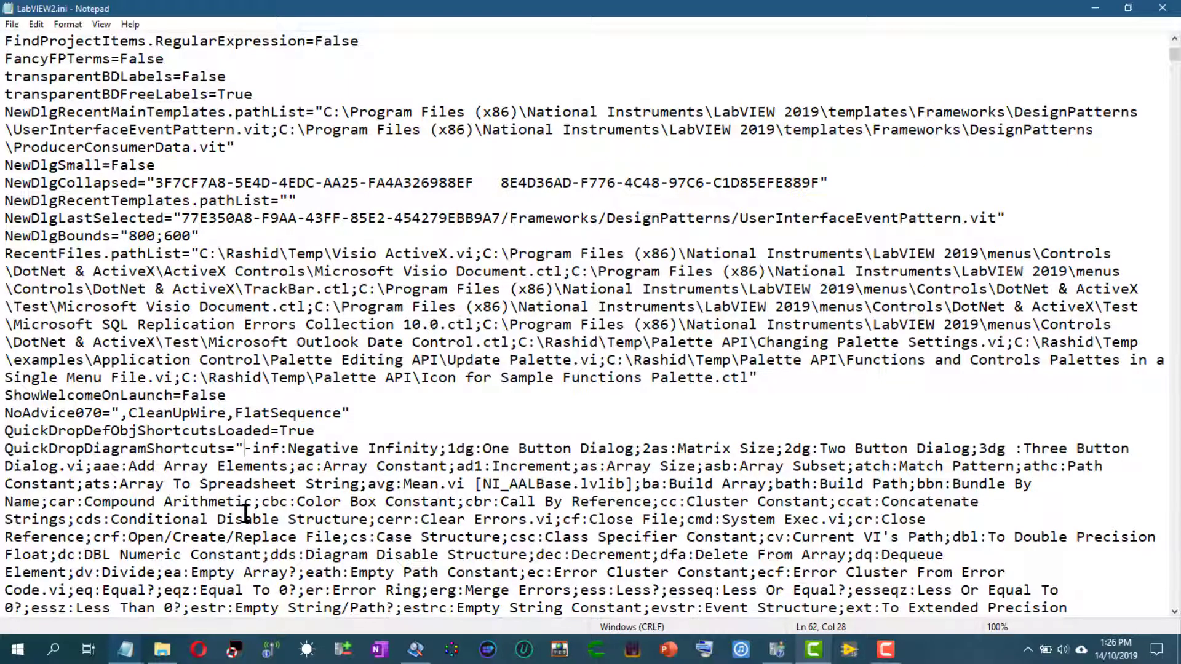
key(ctrl+v)
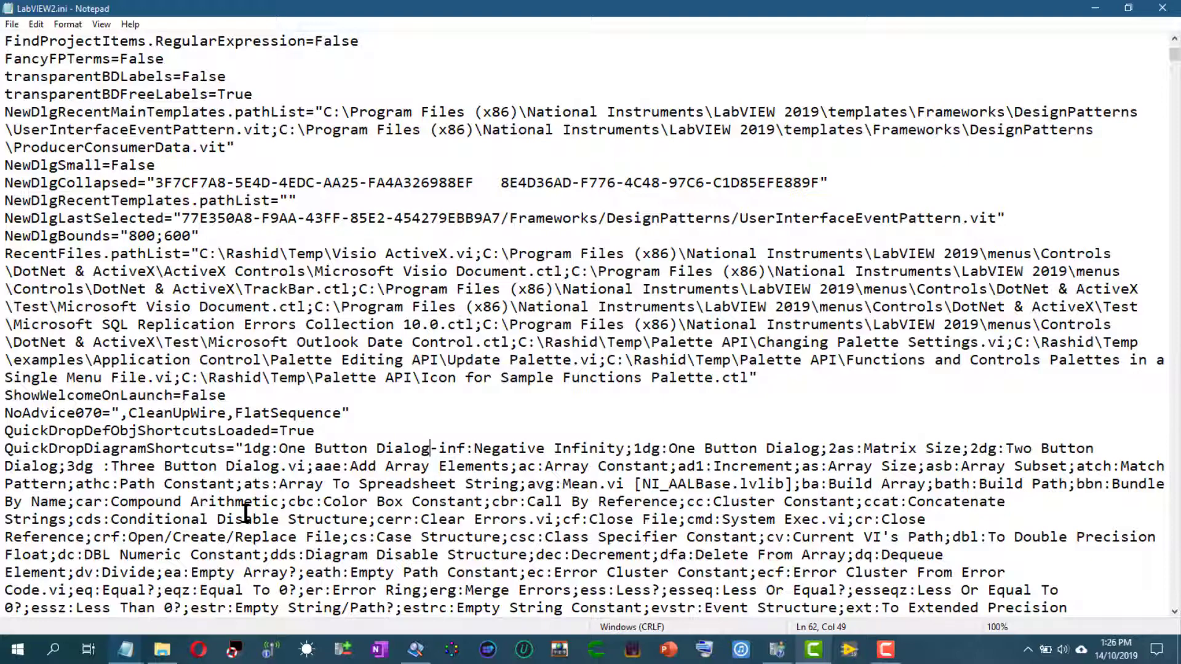
text(;)
Change the abbreviation of the pasted One Button Dialog shortcut at the start of the list to odg
key(Left)
key(Left)
key(Left)
key(Left)
key(Left)
key(Left)
key(Left)
key(Left)
key(Left)
key(Left)
key(Left)
key(Left)
key(Left)
key(Left)
key(Left)
key(Left)
key(Left)
key(Left)
key(Left)
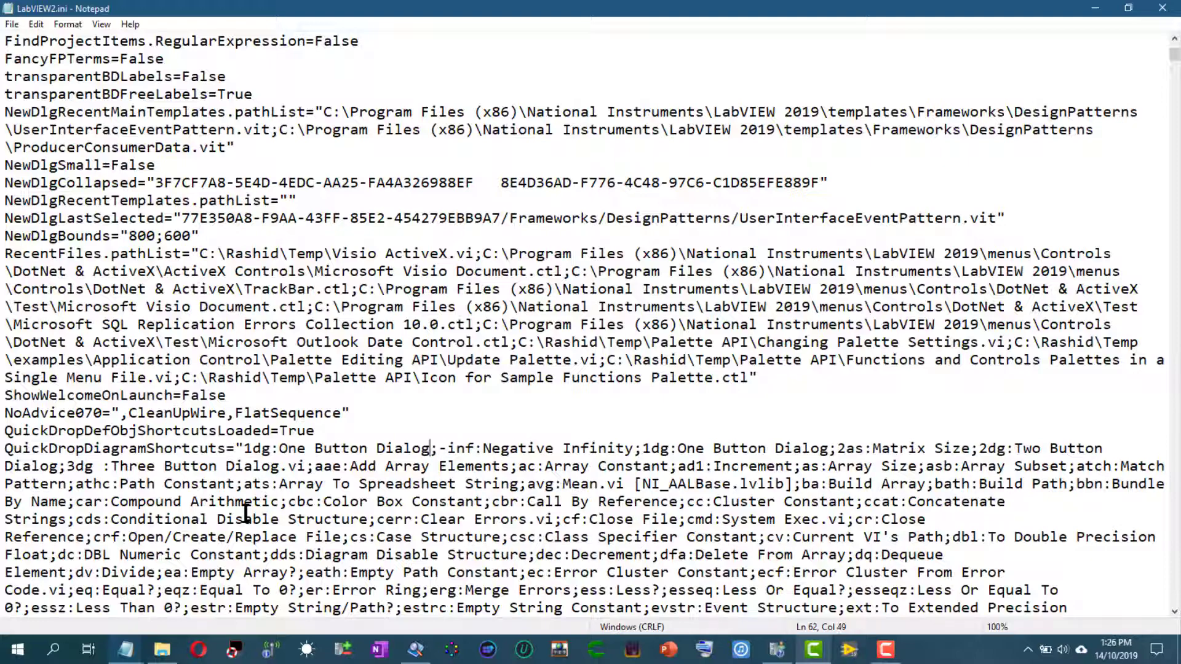
key(Left)
key(Left)
key(Left)
key(Delete)
text(o)
Close LabVIEW2.ini, saving the changes, and clear the file selection in the LabVIEW 2019 folder
click(1164, 10)
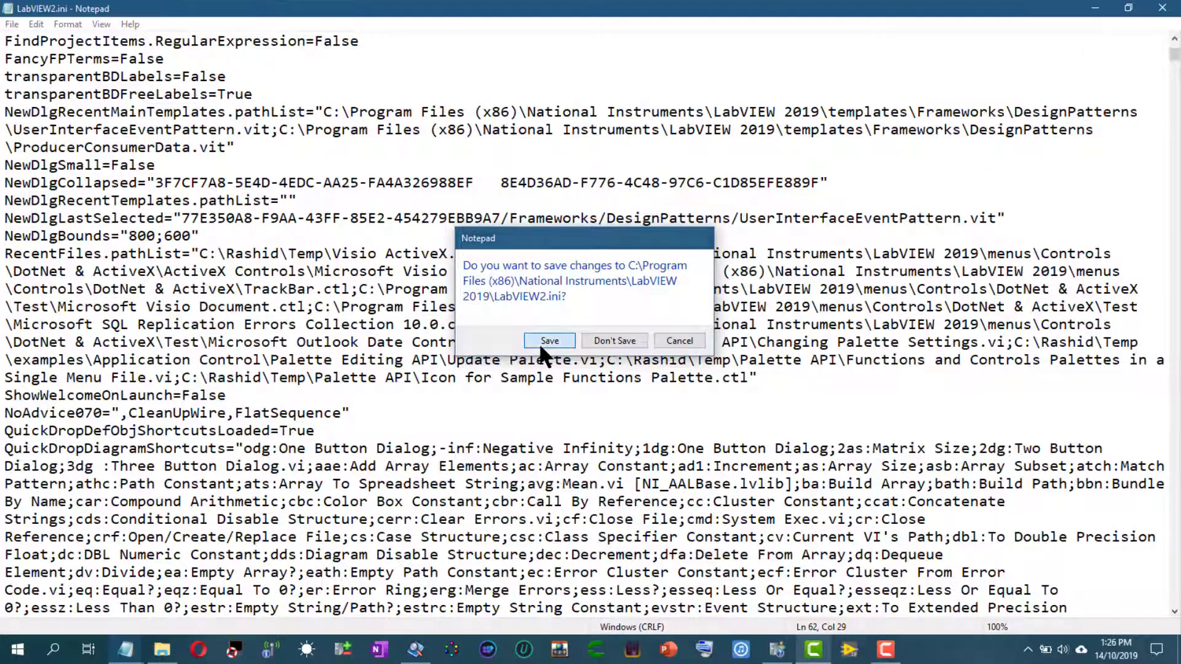
click(540, 344)
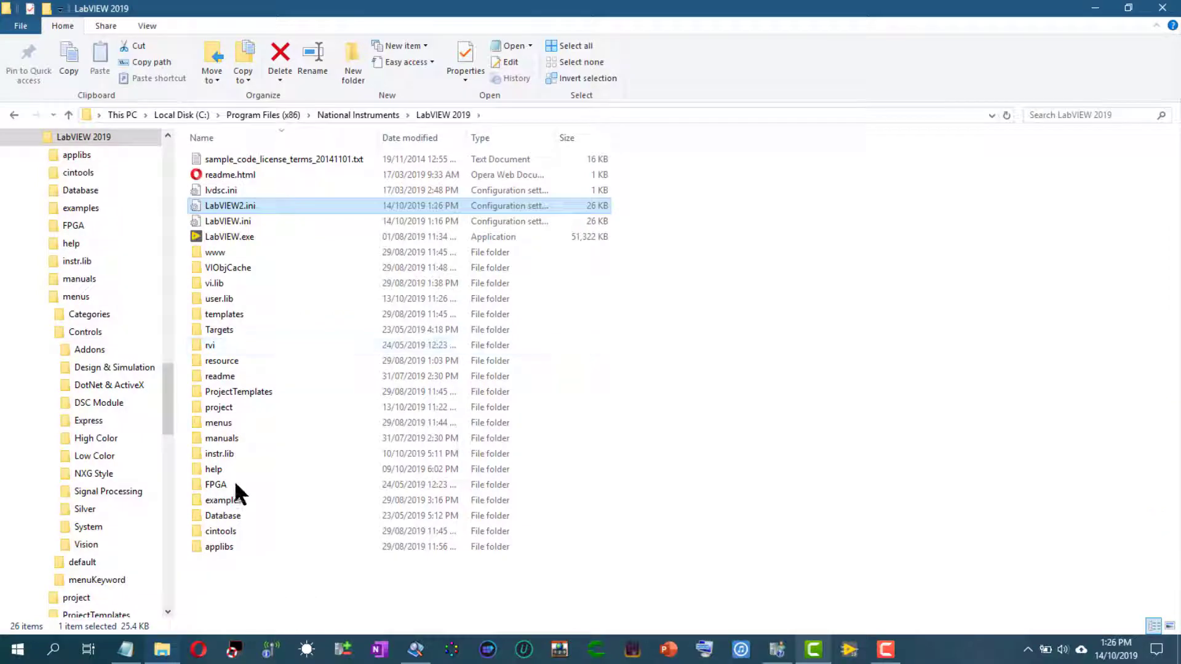
click(231, 568)
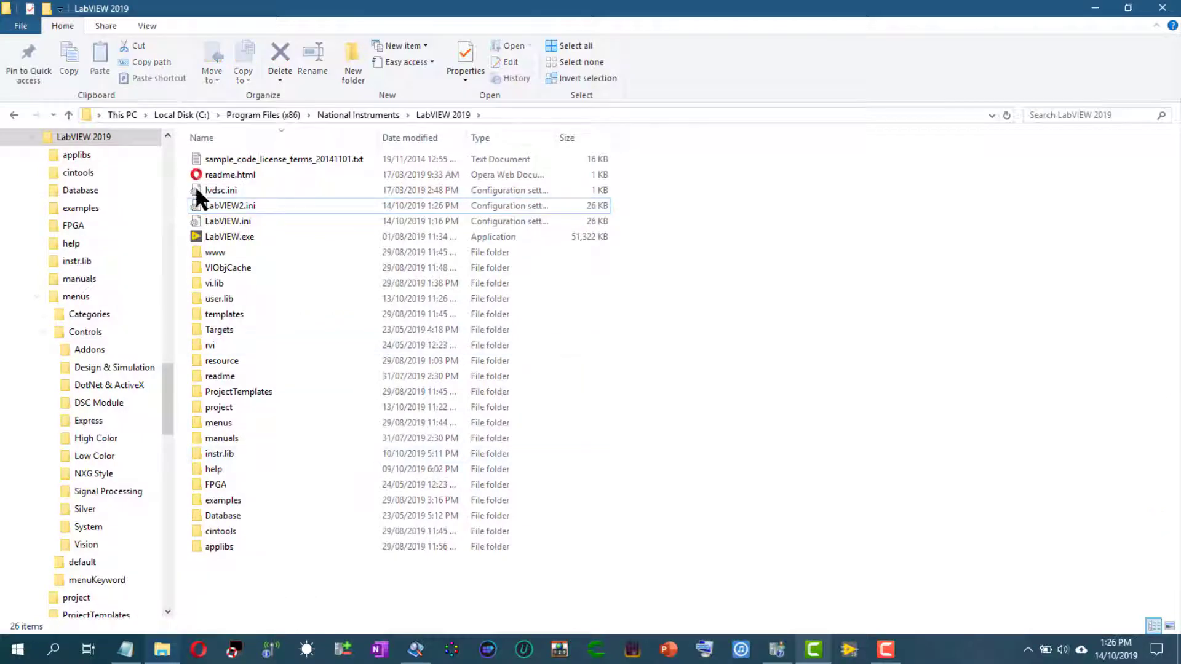
Create a desktop shortcut to LabVIEW.exe from the LabVIEW 2019 folder
click(219, 234)
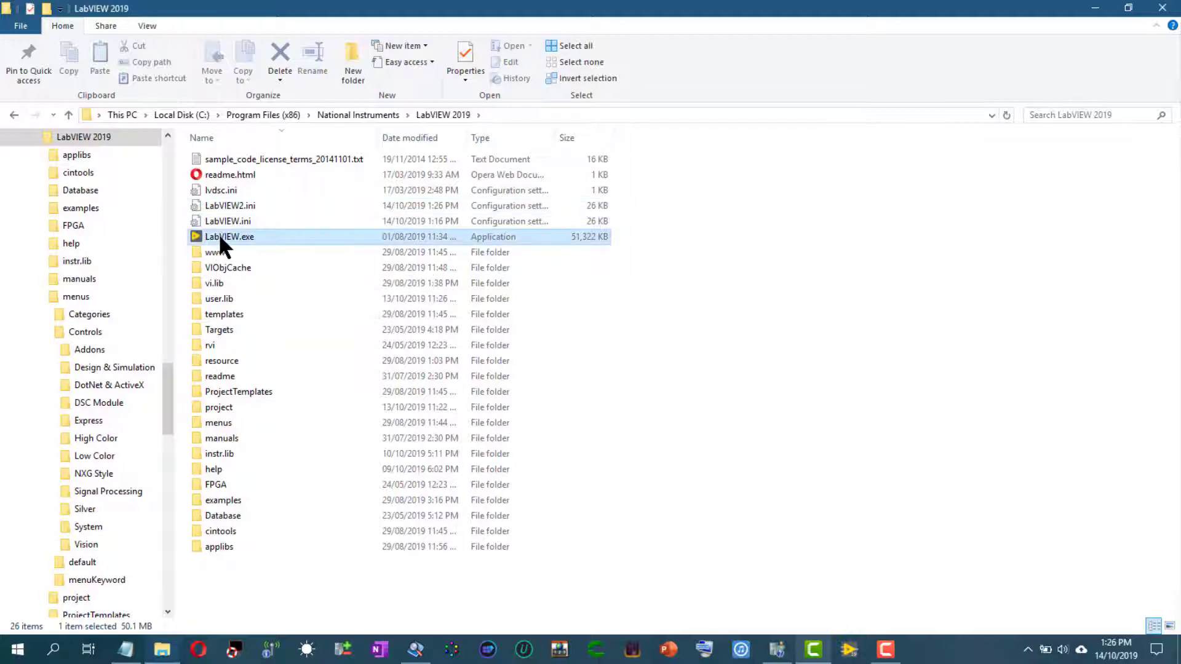
right_click(219, 234)
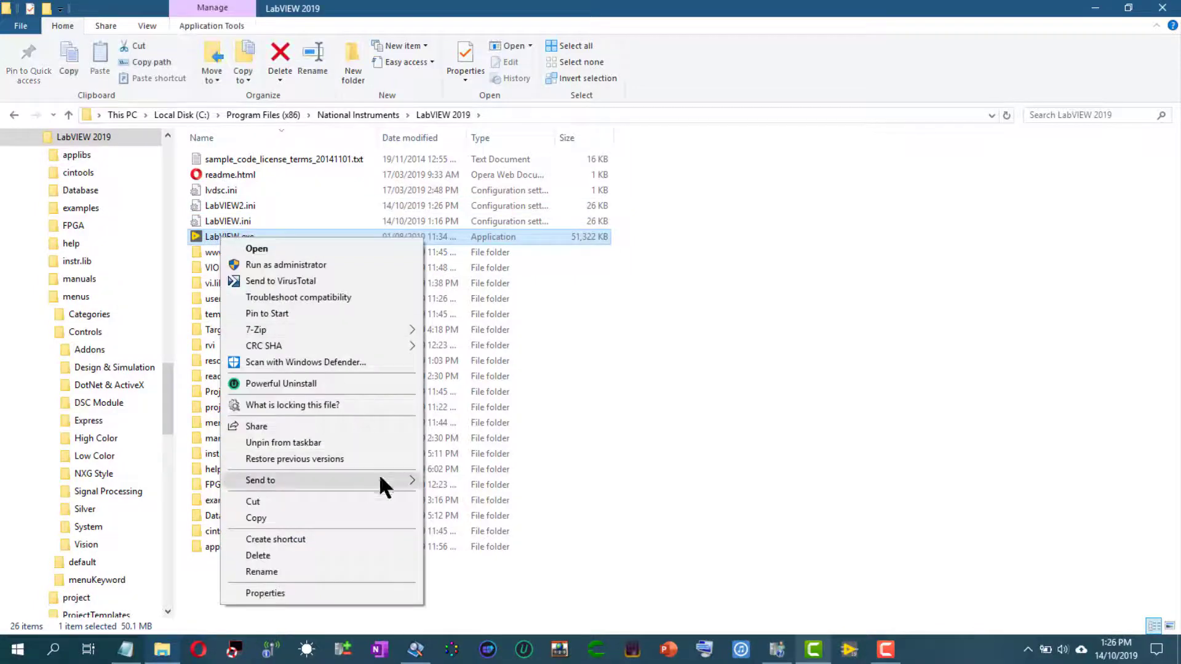
mouse_move(371, 477)
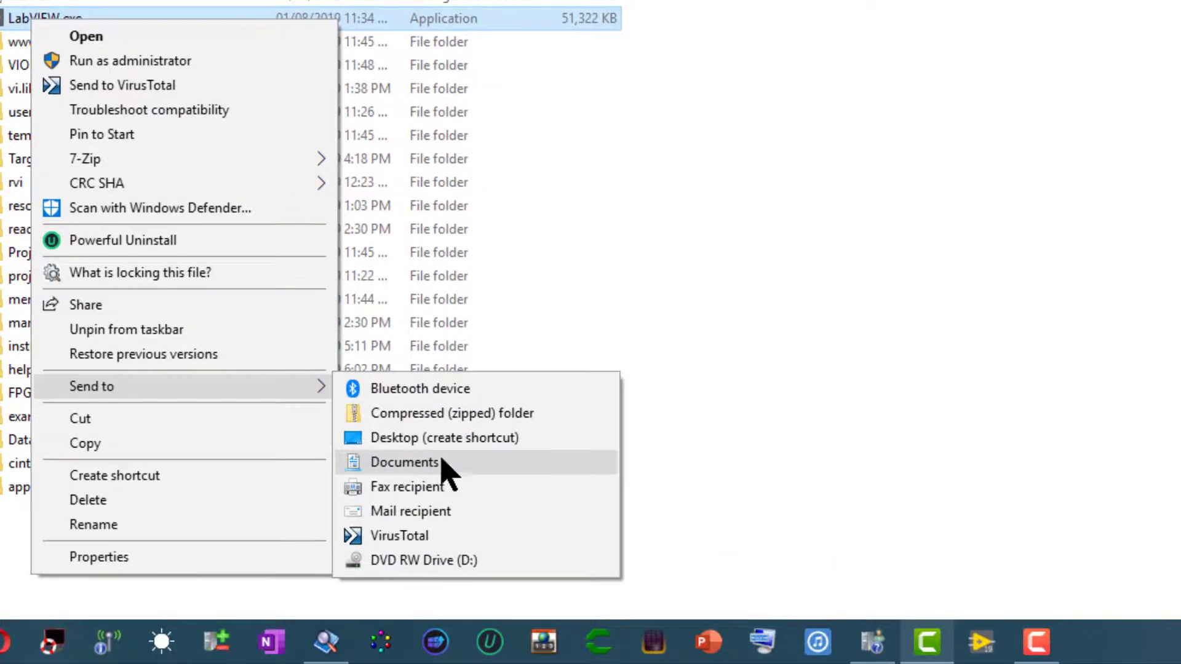
click(442, 439)
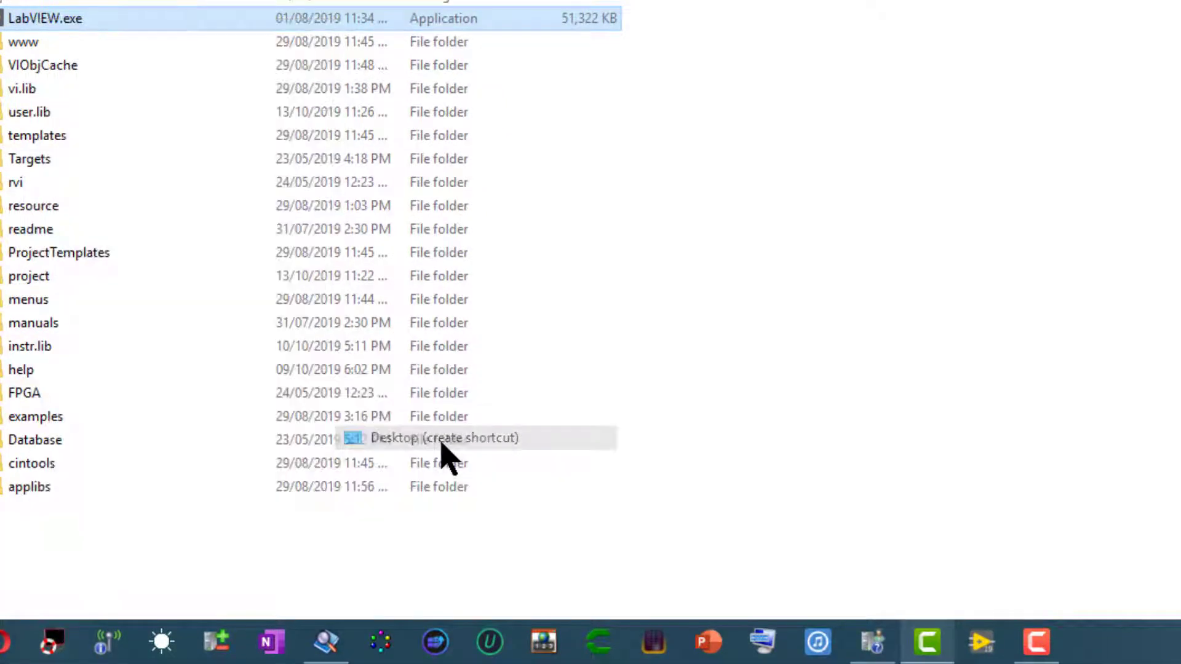
Append -pref LabVIEW2.ini, preceded by a space, to the target of the LabVIEW.exe desktop shortcut and apply the properties
key(super+d)
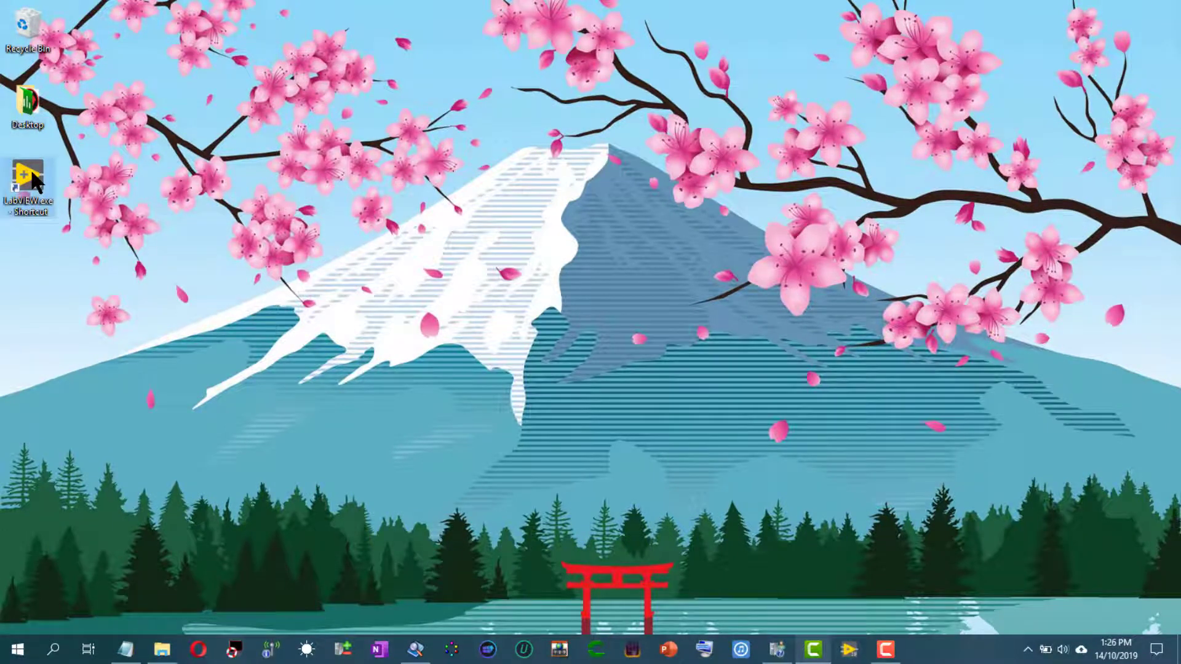
right_click(31, 169)
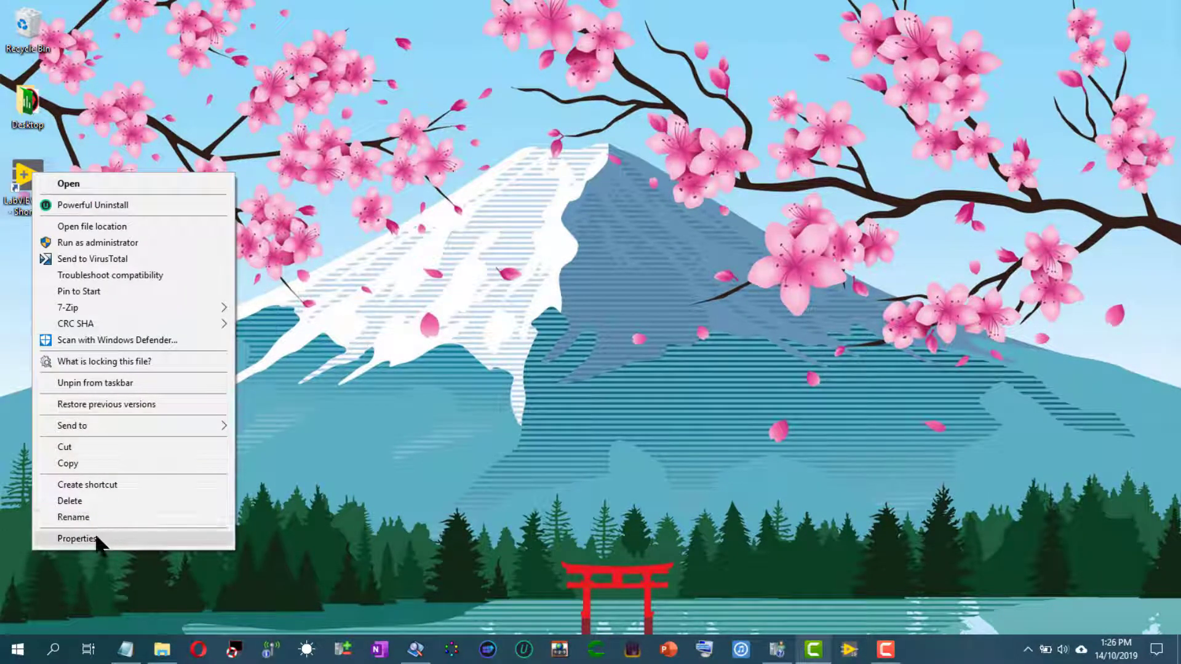
click(77, 538)
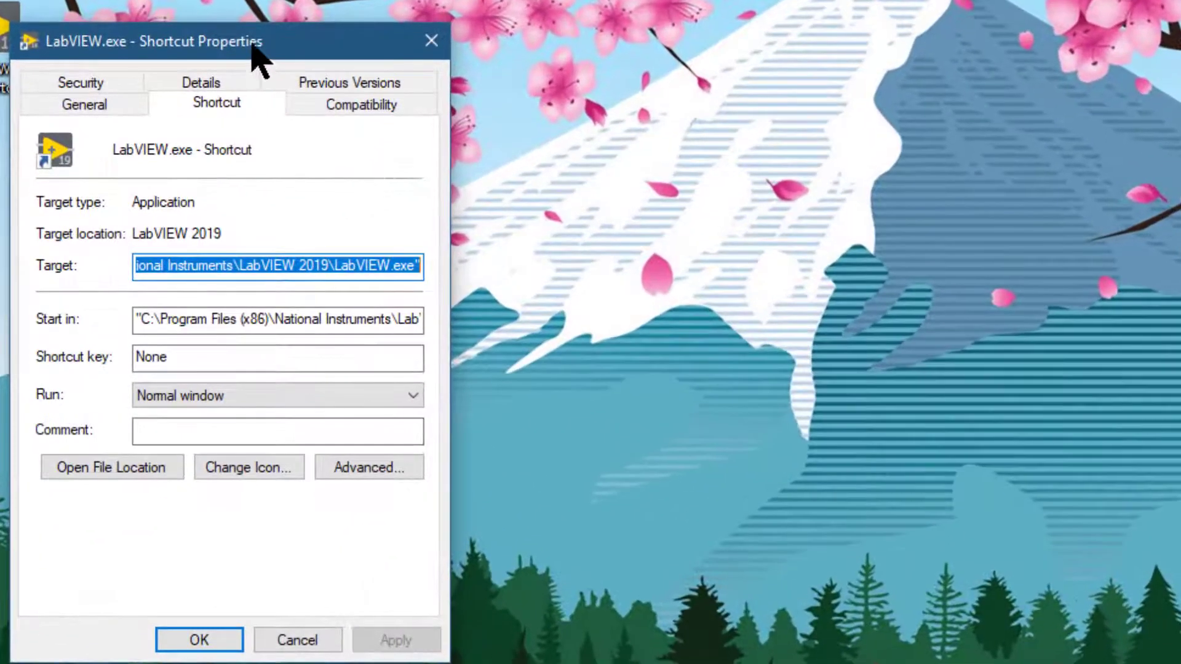
drag(202, 144, 683, 182)
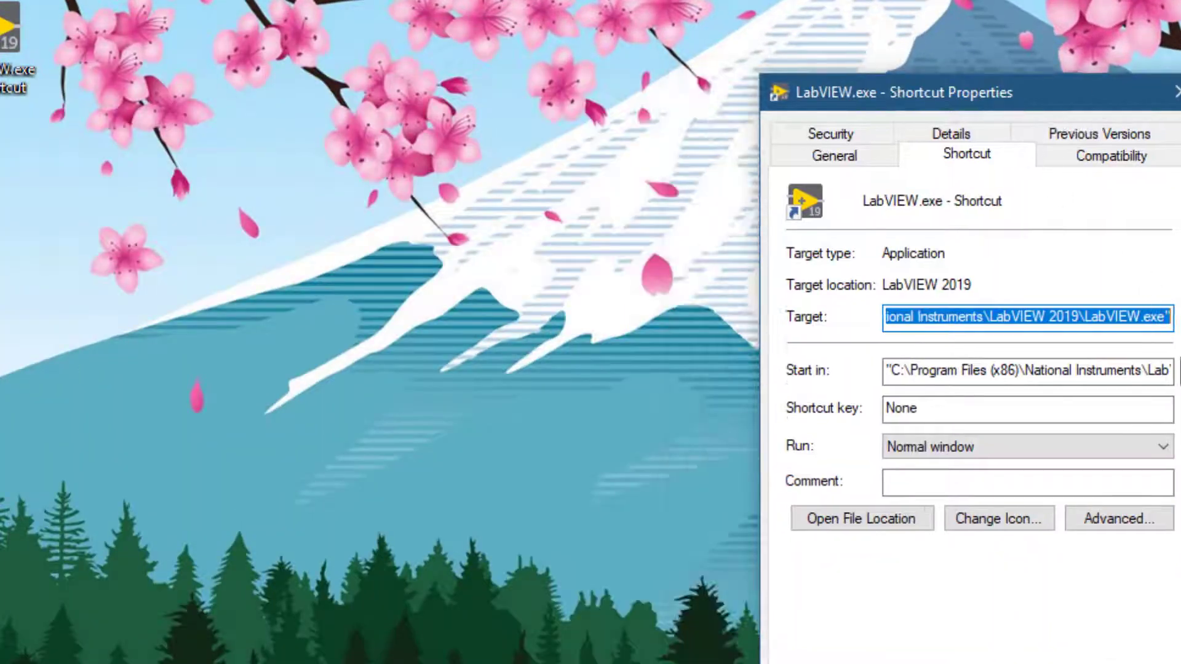
key(End)
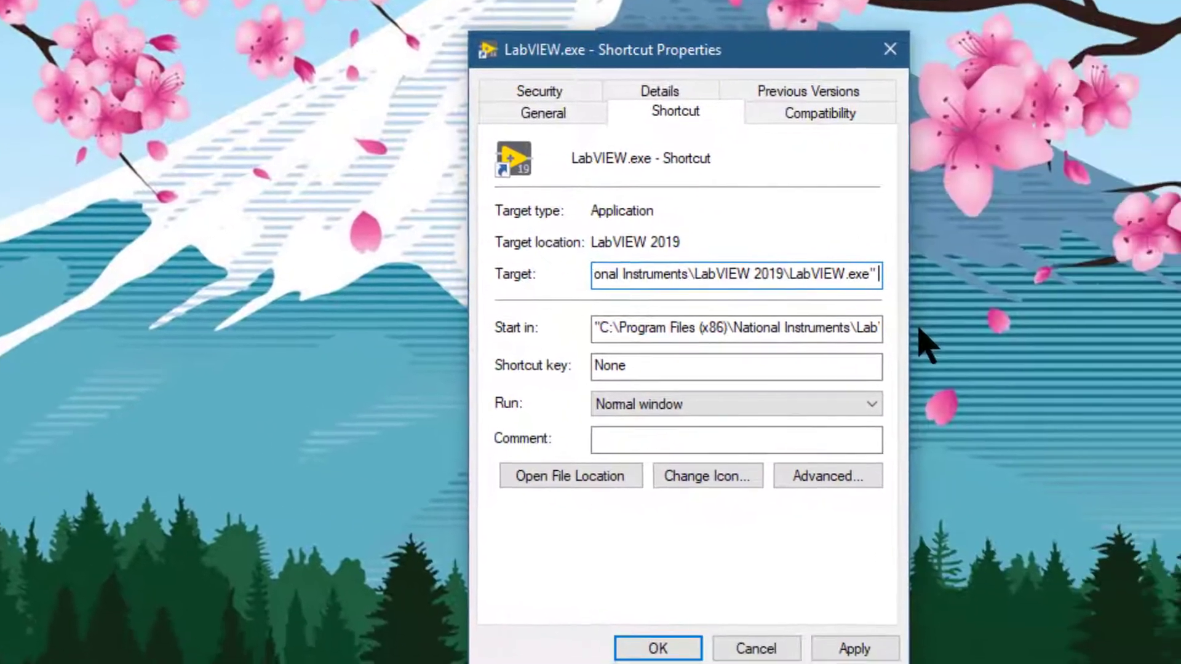
text(-)
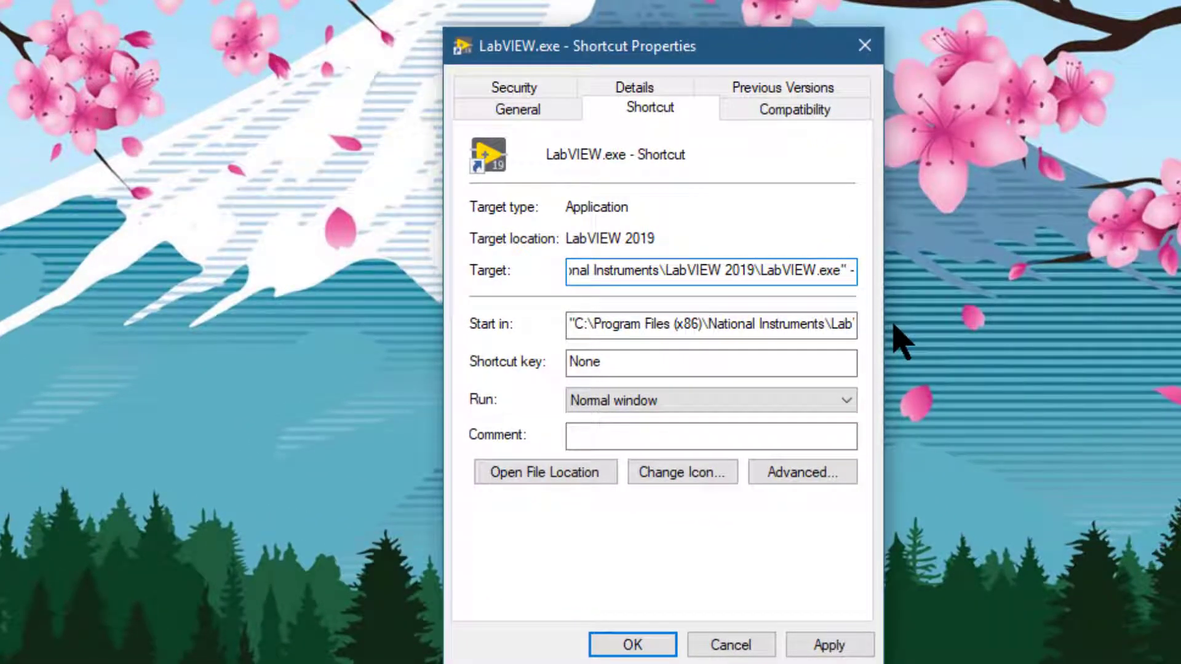
text(pref)
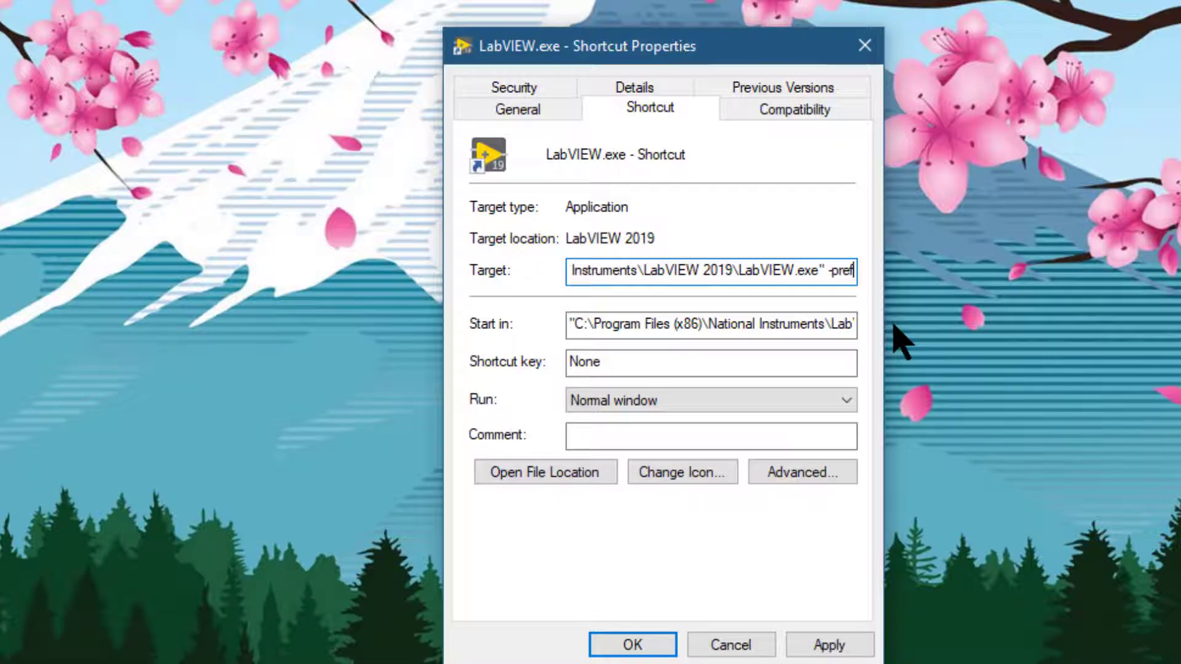
text( L)
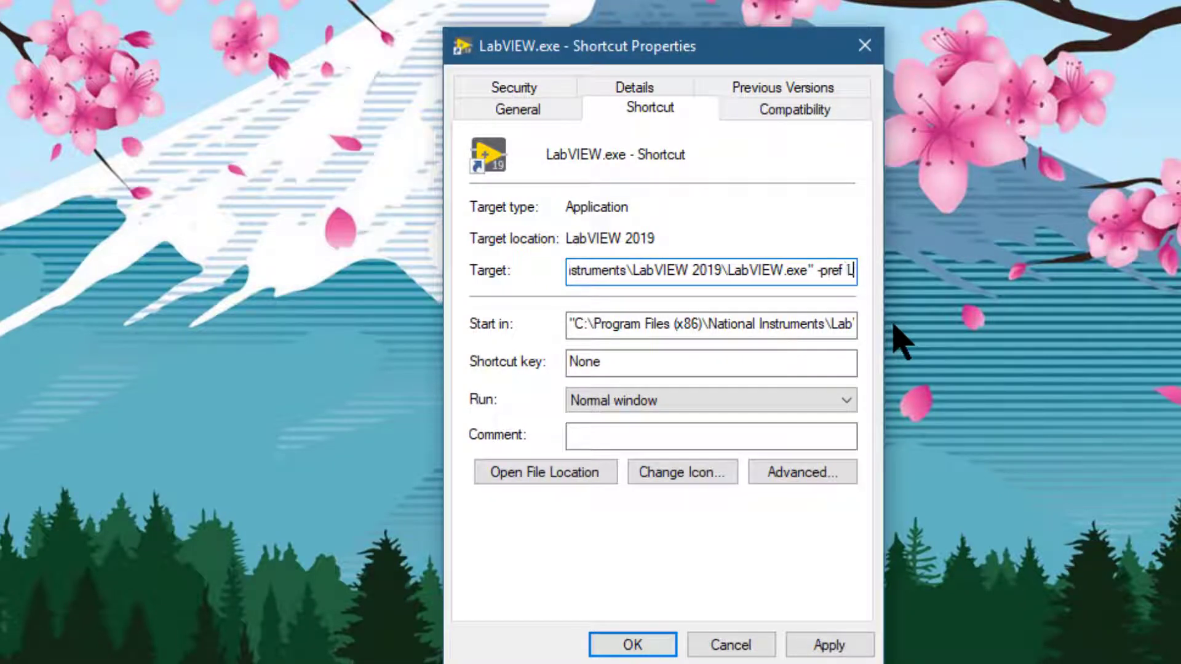
text(abVI)
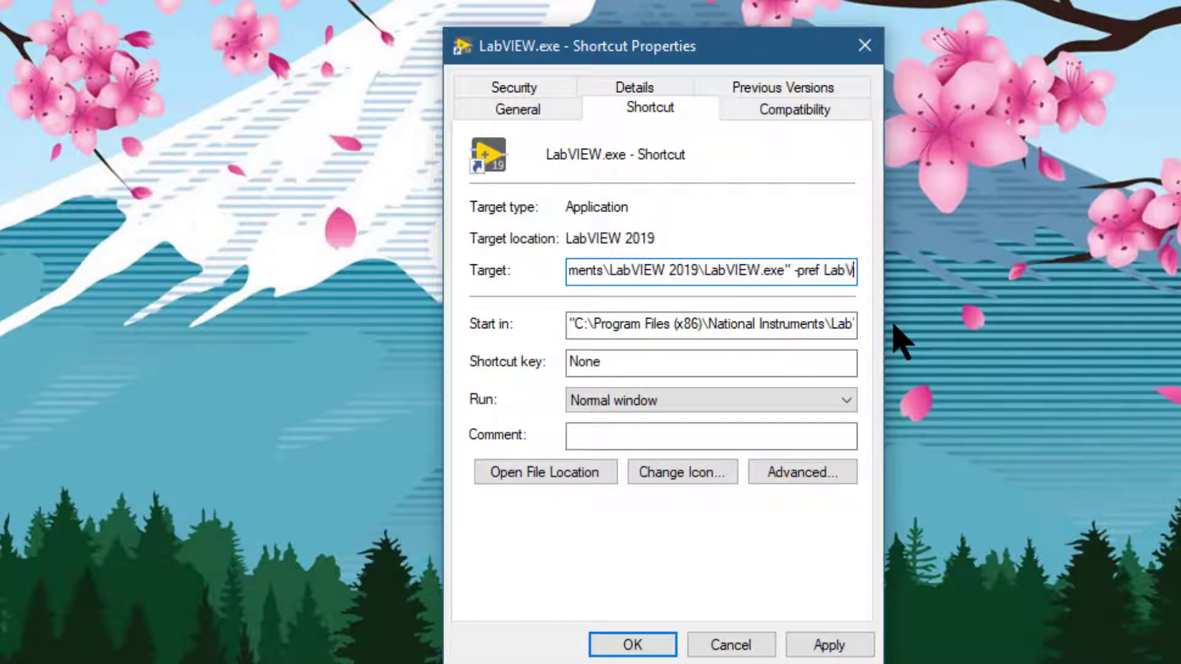
text(EW)
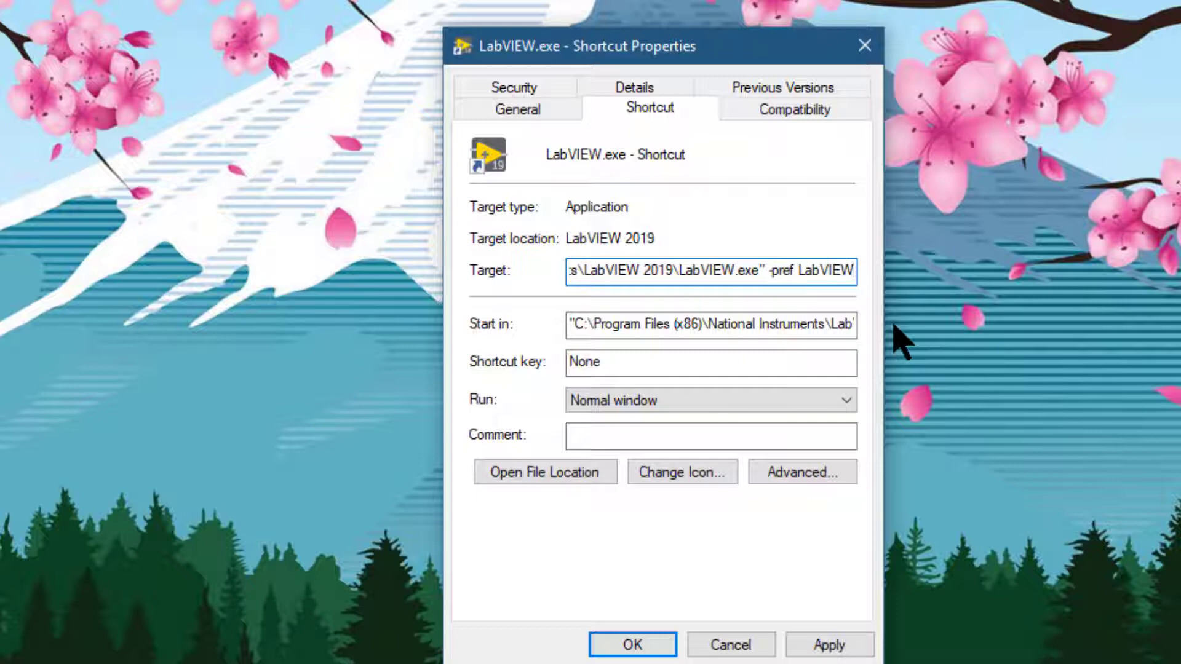
text(2.ini)
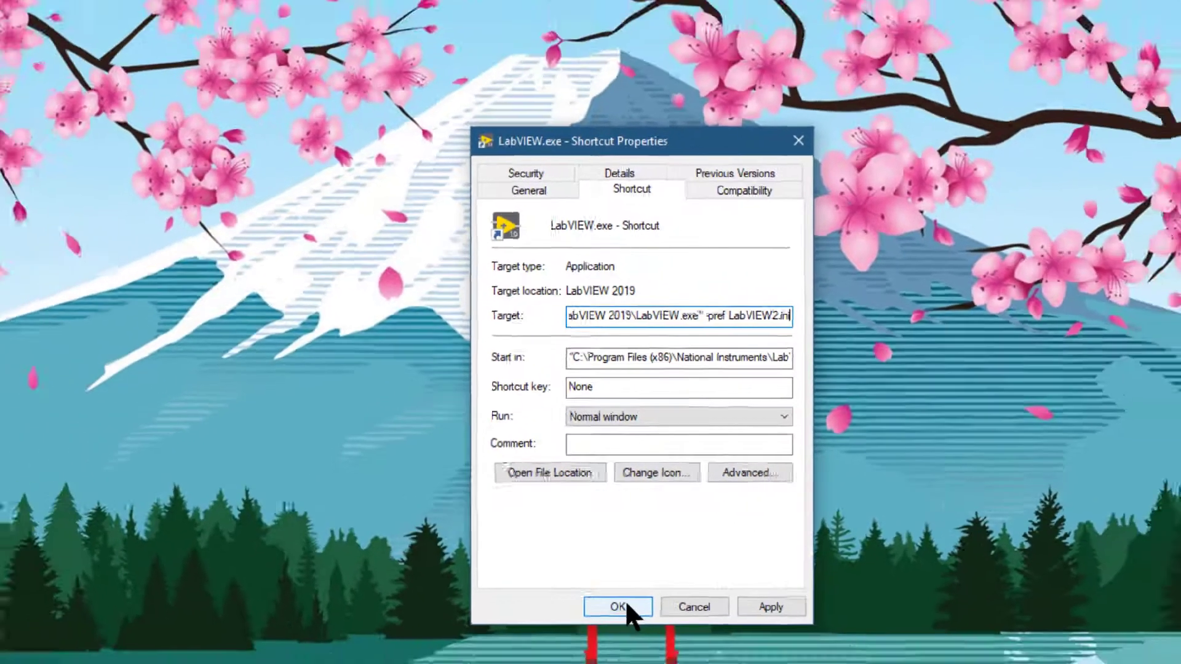
click(640, 646)
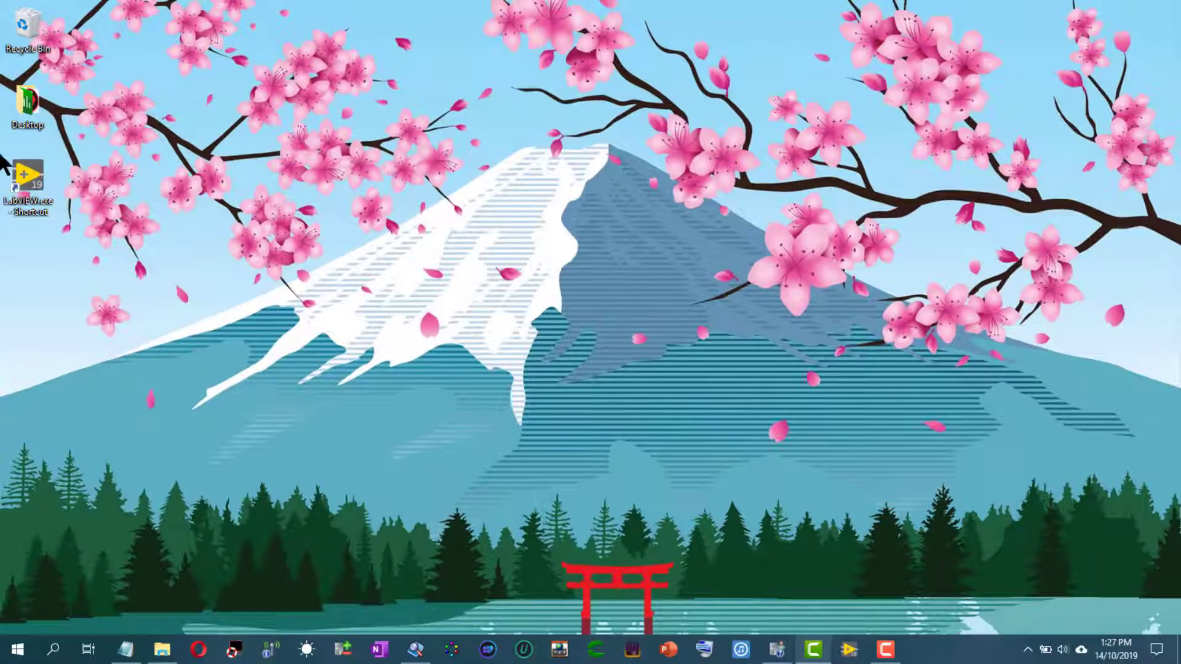
Launch LabVIEW from its desktop shortcut and create a blank VI, bringing its block diagram to the front
double_click(31, 170)
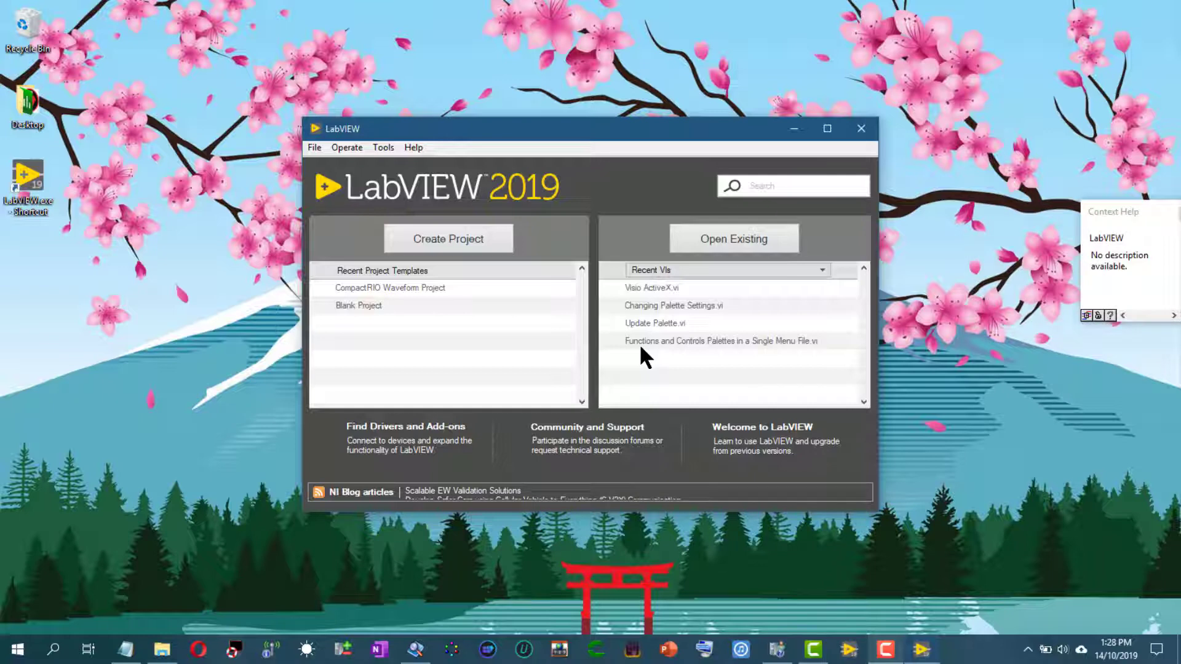
key(ctrl+n)
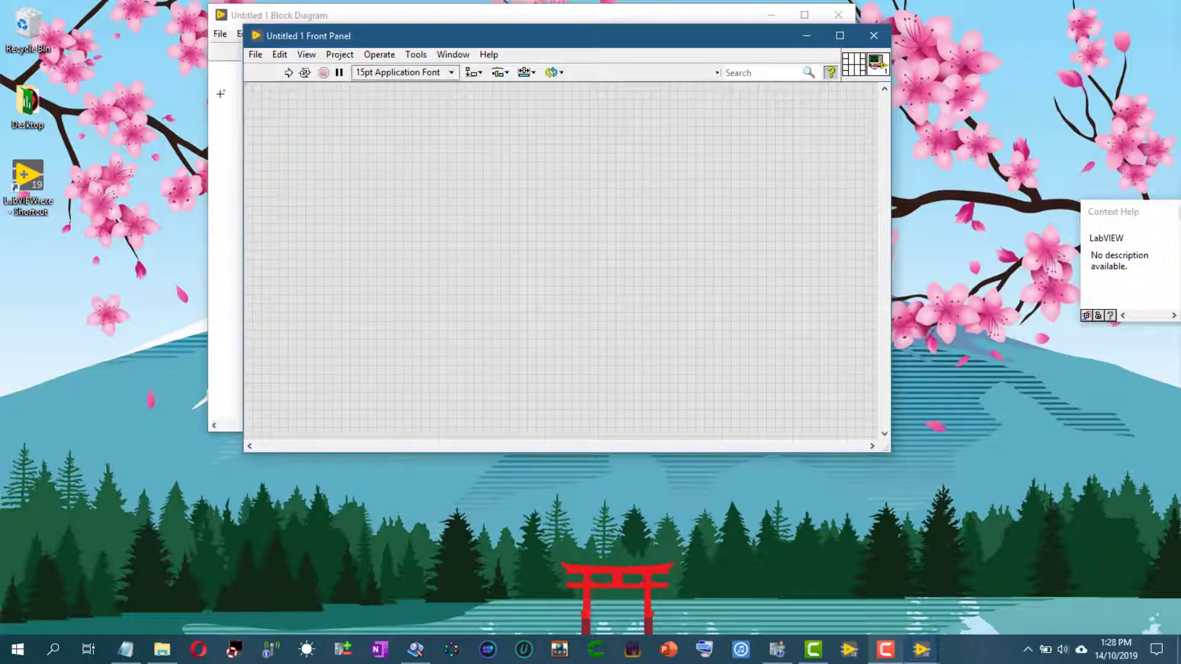
click(231, 100)
right_click(282, 85)
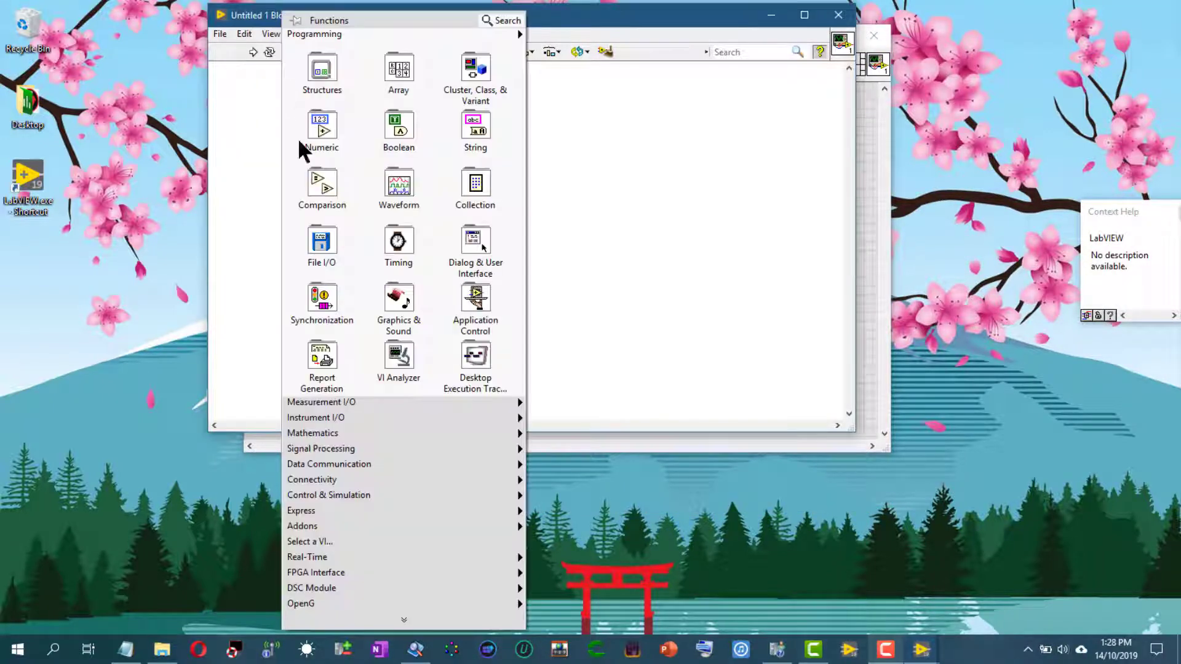
click(242, 188)
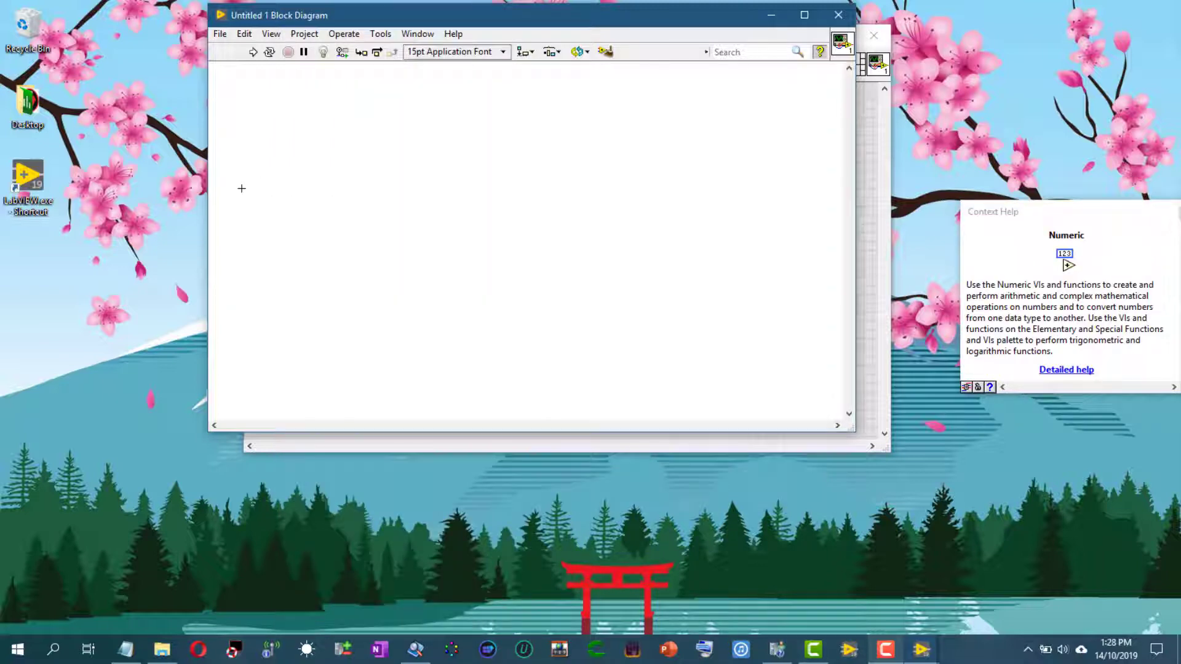
Open the Quick Drop configuration and find the odg entry for One Button Dialog among the block diagram shortcuts
key(ctrl+space)
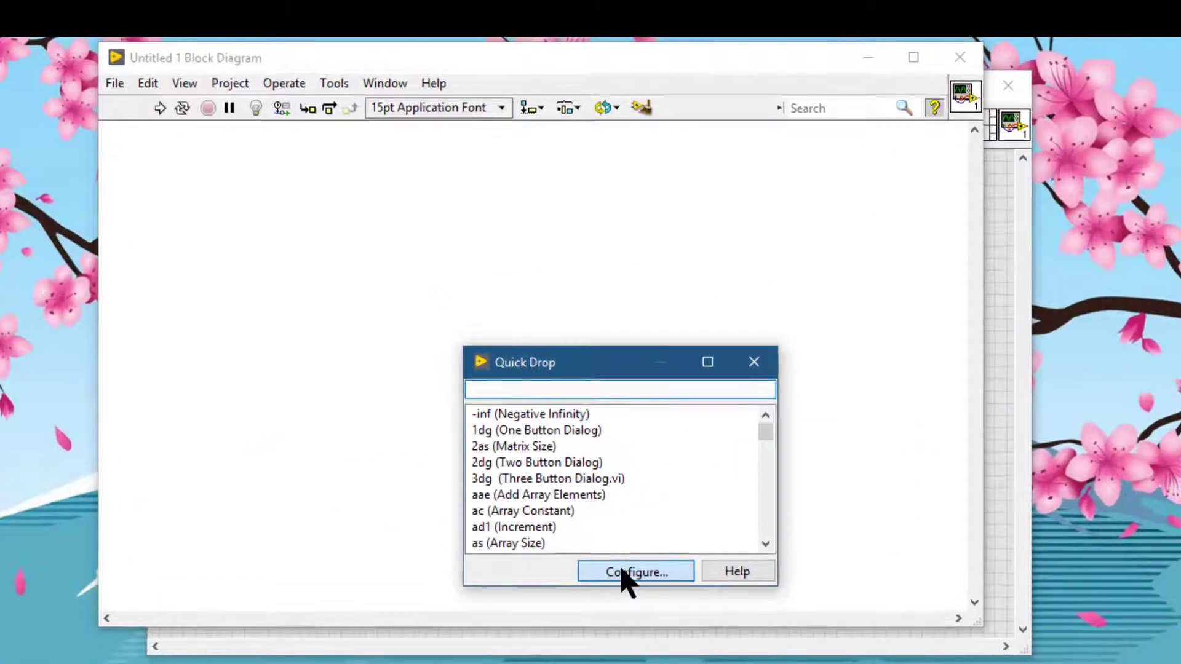
click(621, 572)
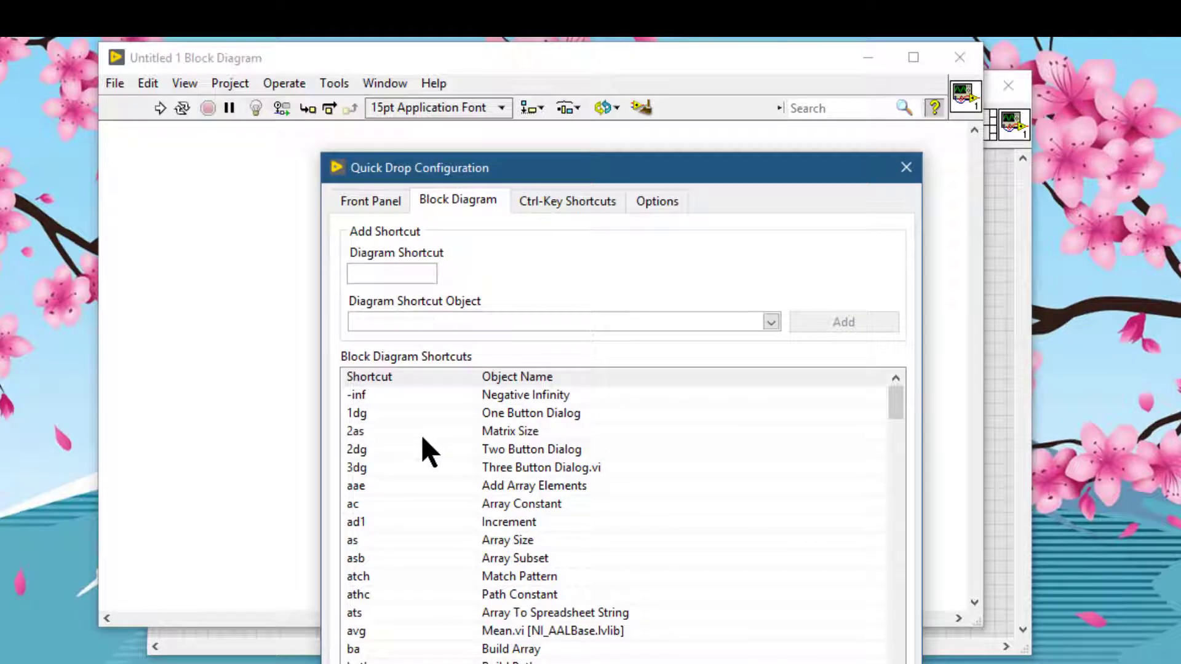
click(420, 434)
scroll(421, 434, down, 1)
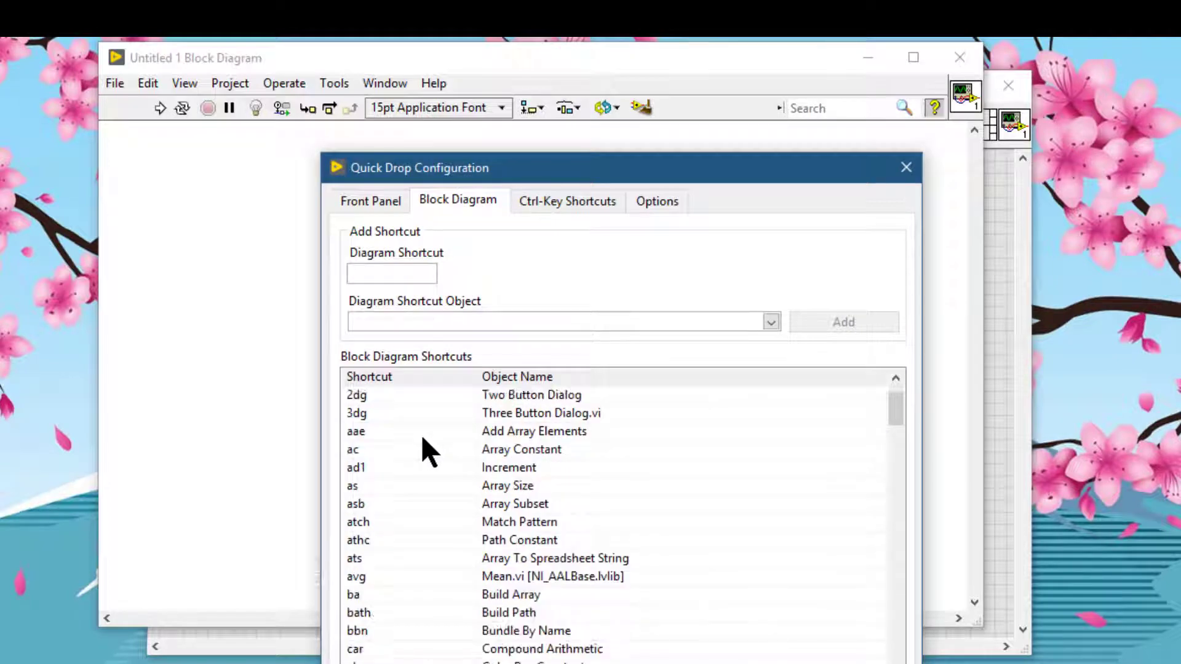
scroll(421, 434, down, 9)
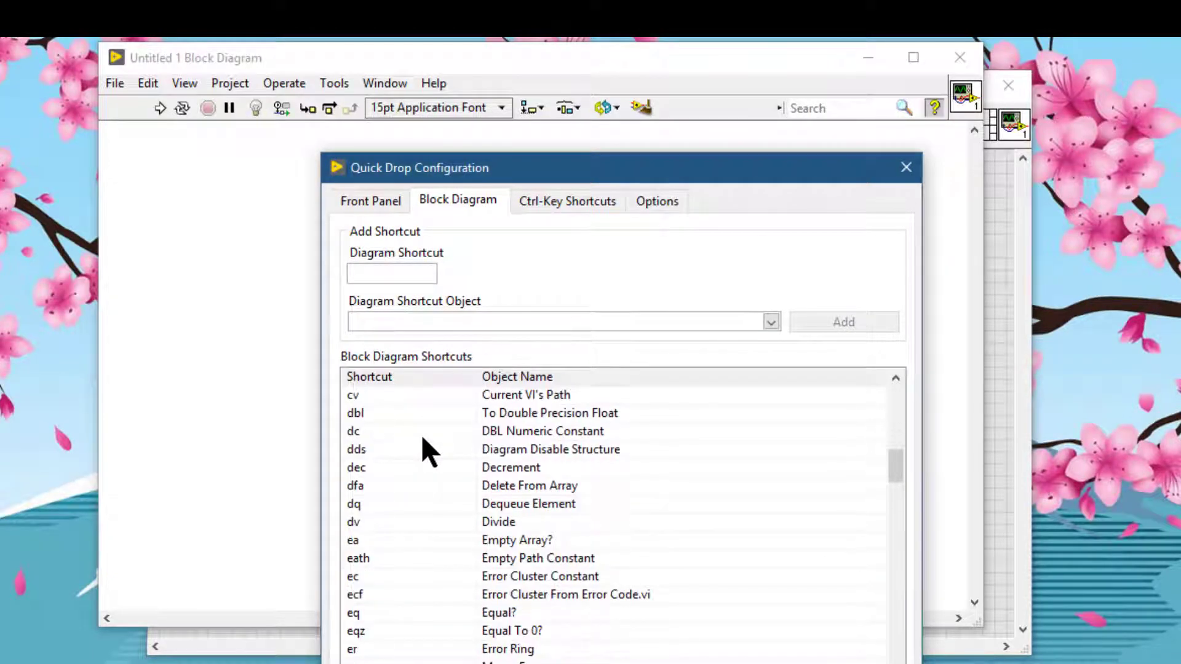
scroll(422, 437, down, 12)
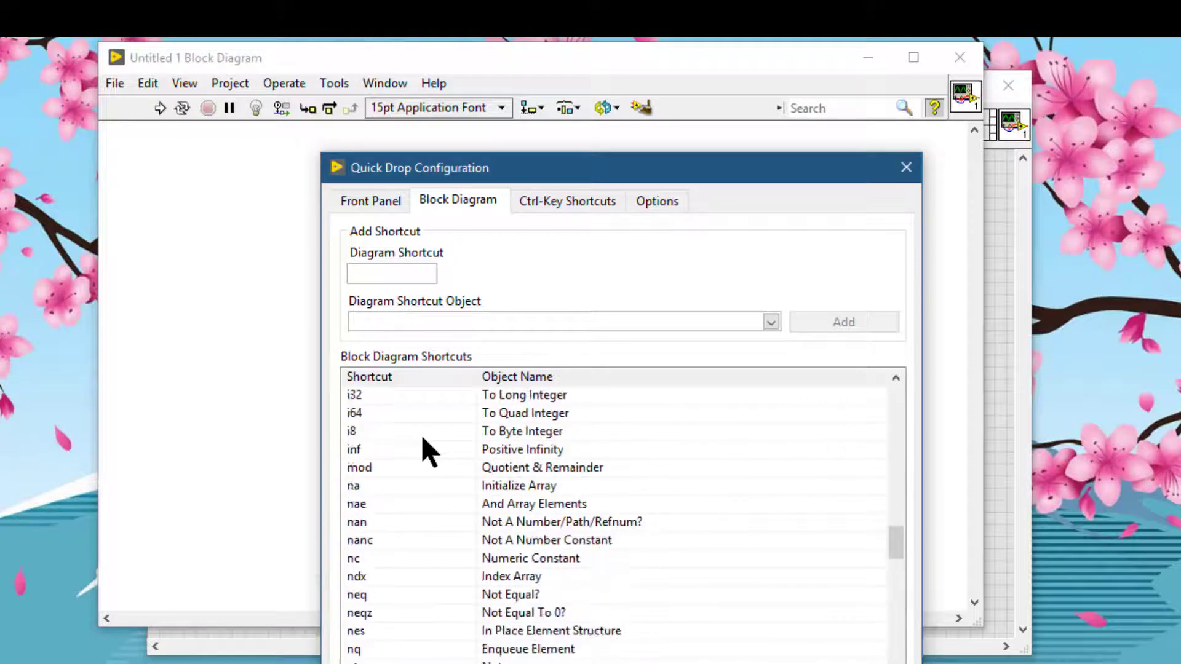
scroll(422, 438, down, 1)
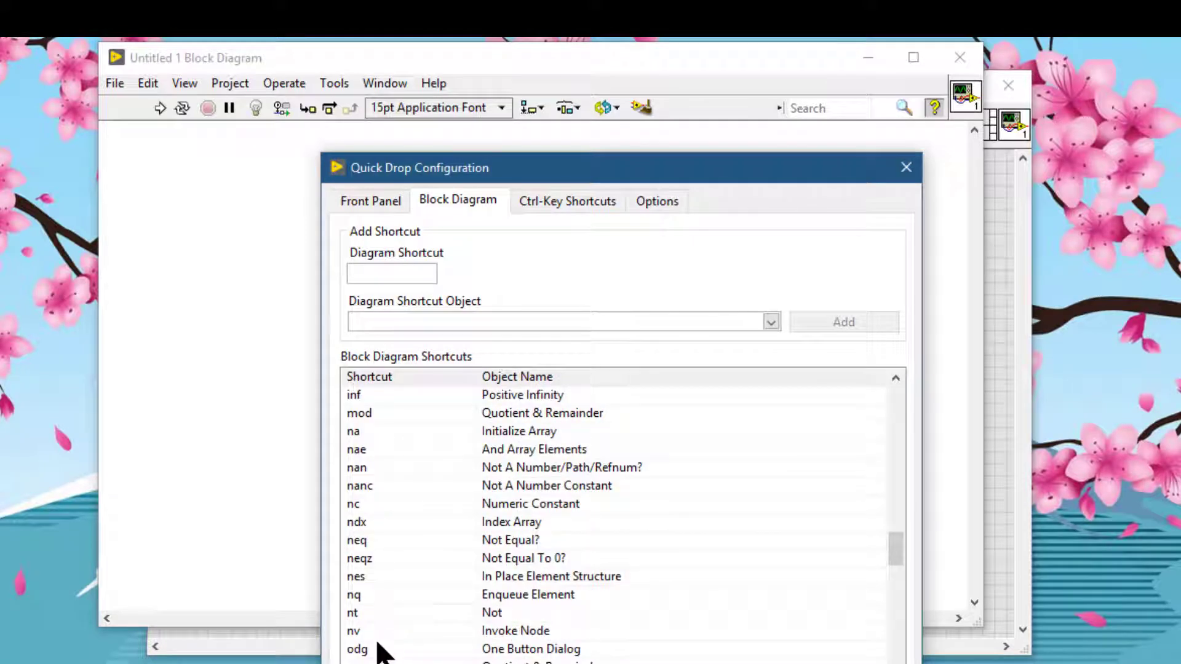
click(510, 654)
scroll(443, 541, down, 1)
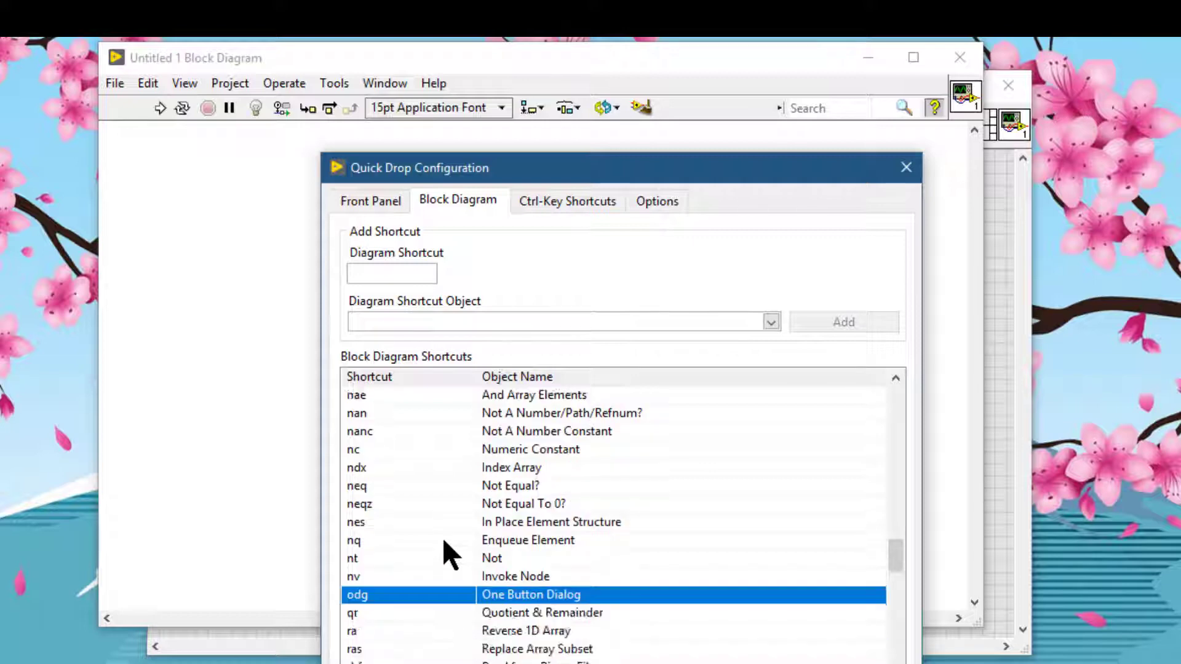
Return to the start of the block diagram shortcuts and select the 1dg entry for One Button Dialog
scroll(443, 542, up, 8)
scroll(441, 537, up, 8)
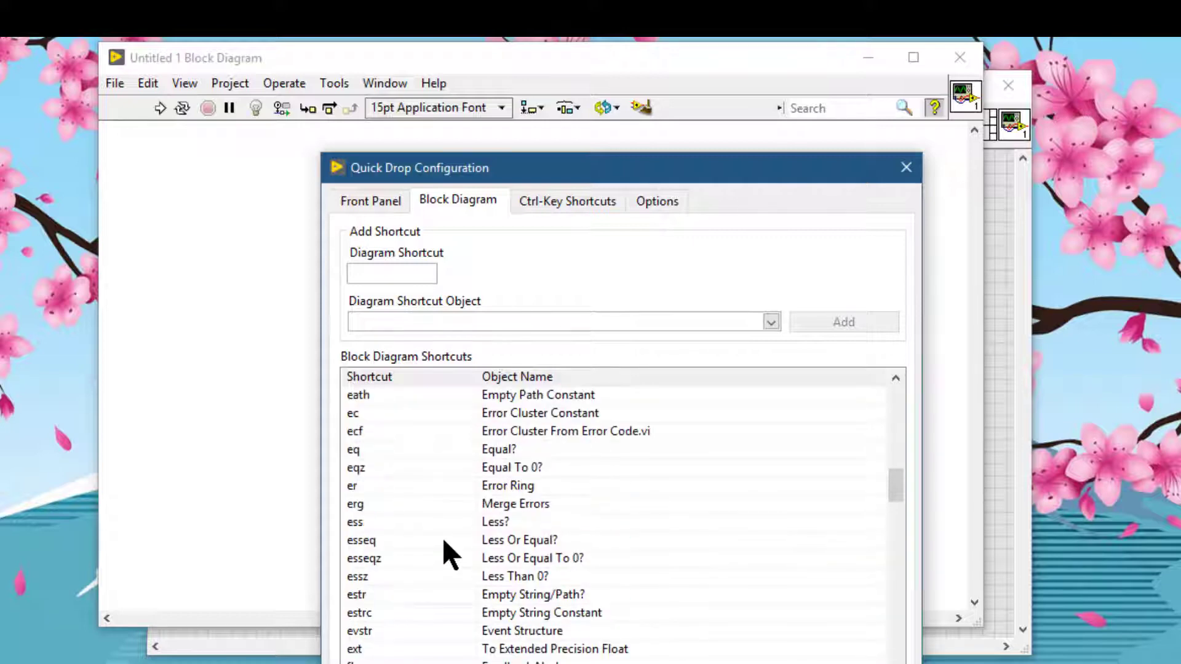
drag(892, 446, 891, 393)
click(477, 413)
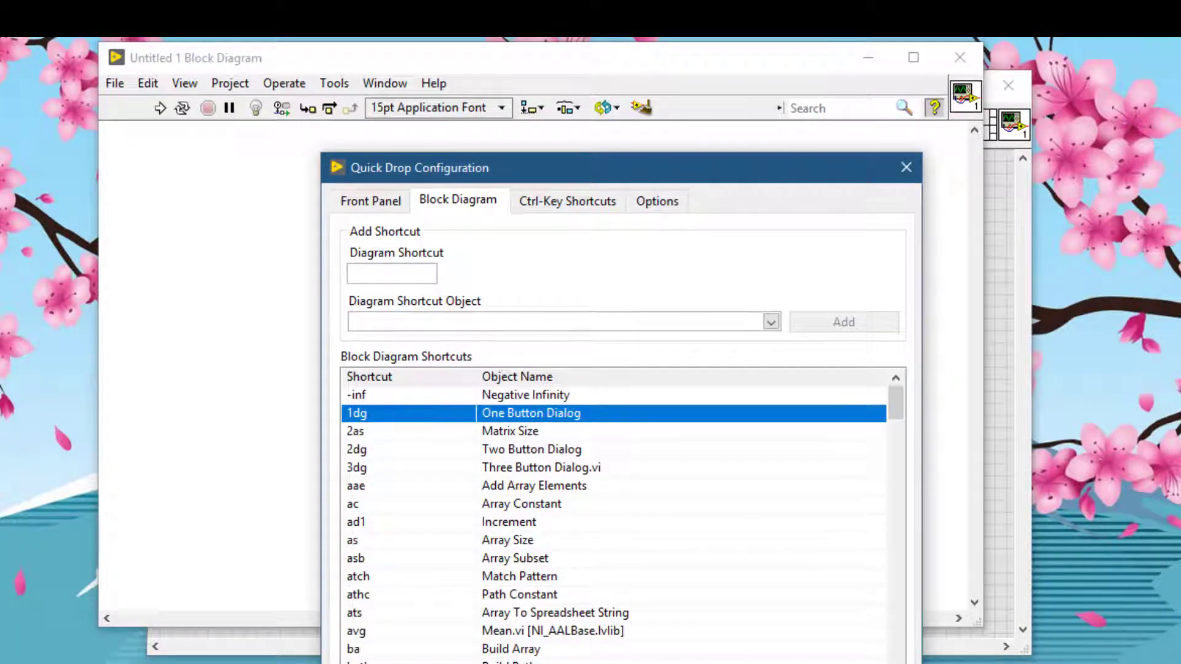
Close the Quick Drop configuration, the untitled VI's windows and LabVIEW
key(Escape)
click(955, 71)
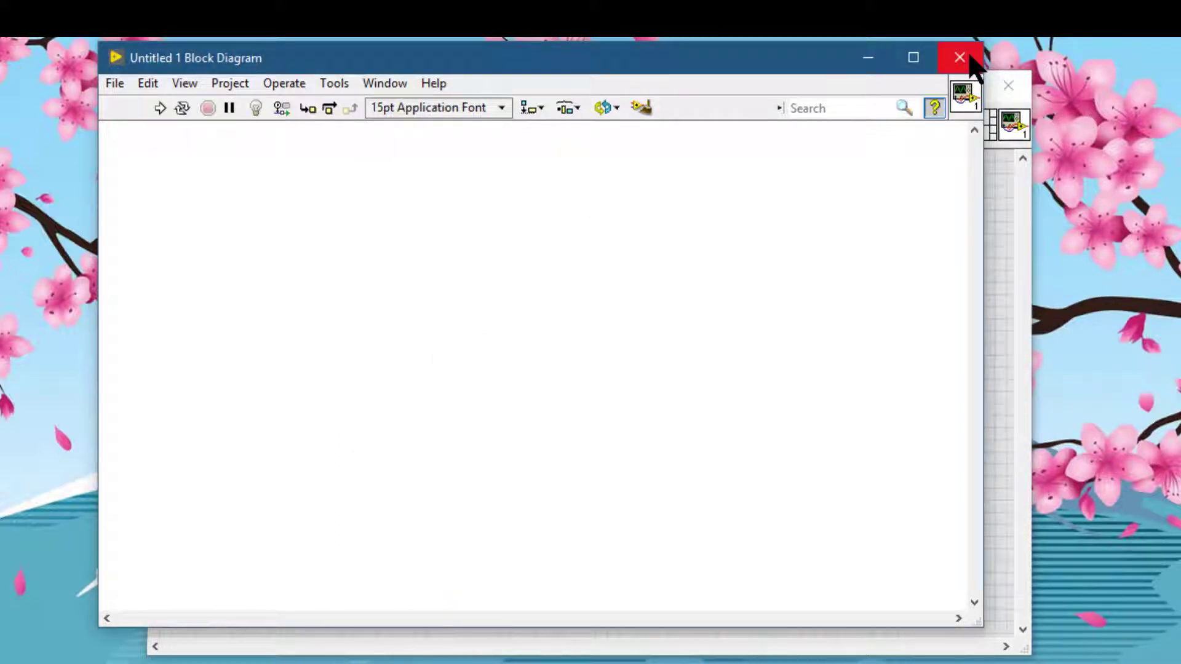
click(963, 59)
click(998, 90)
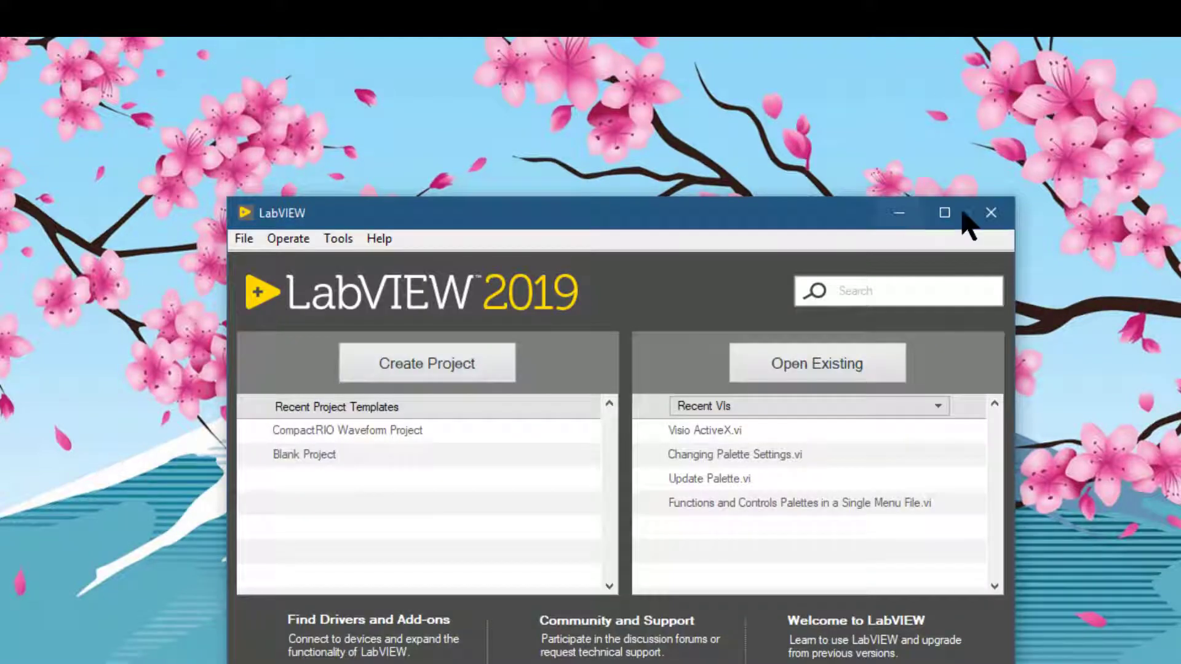
click(989, 214)
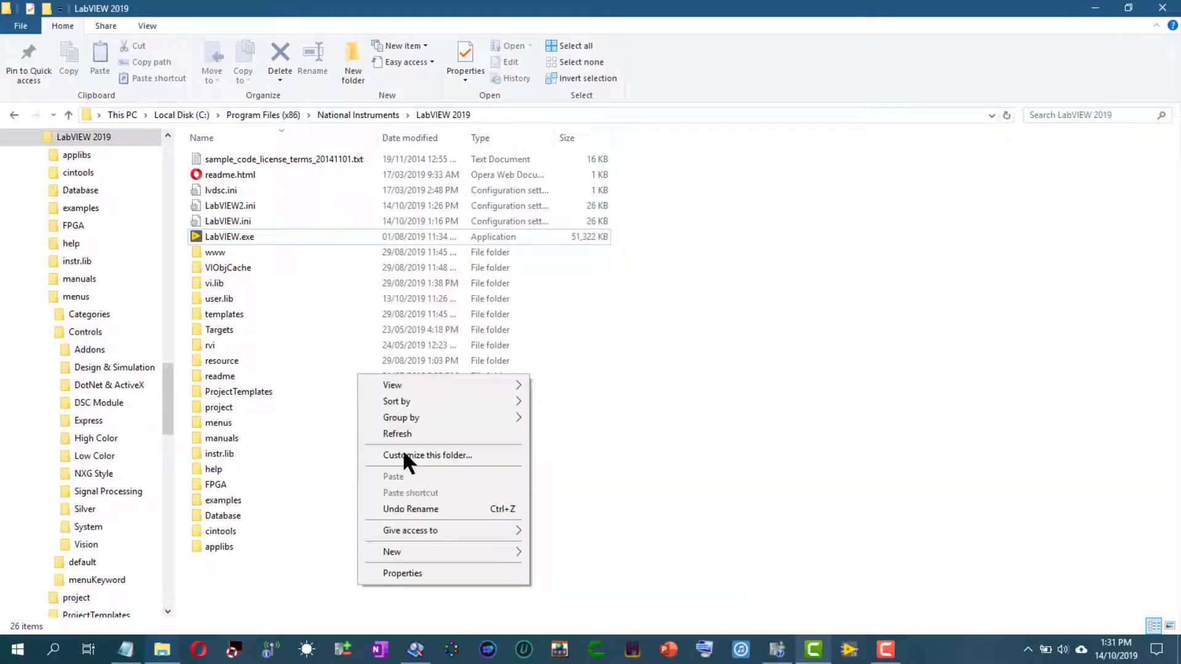
Refresh the LabVIEW 2019 folder listing in File Explorer
click(402, 433)
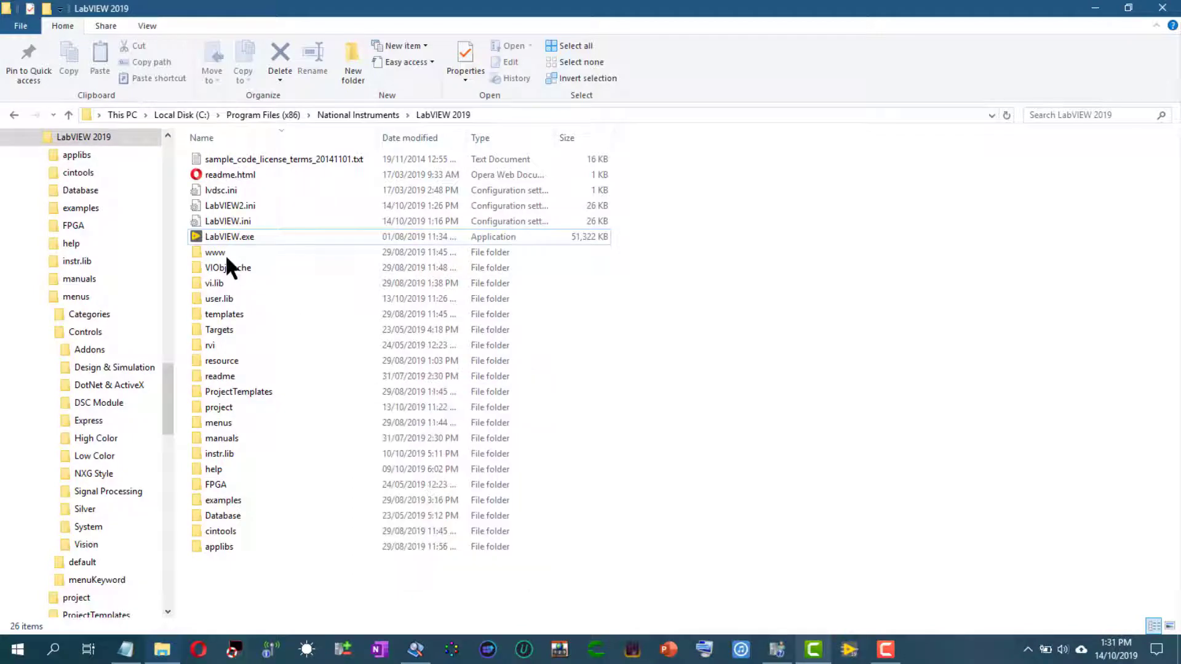